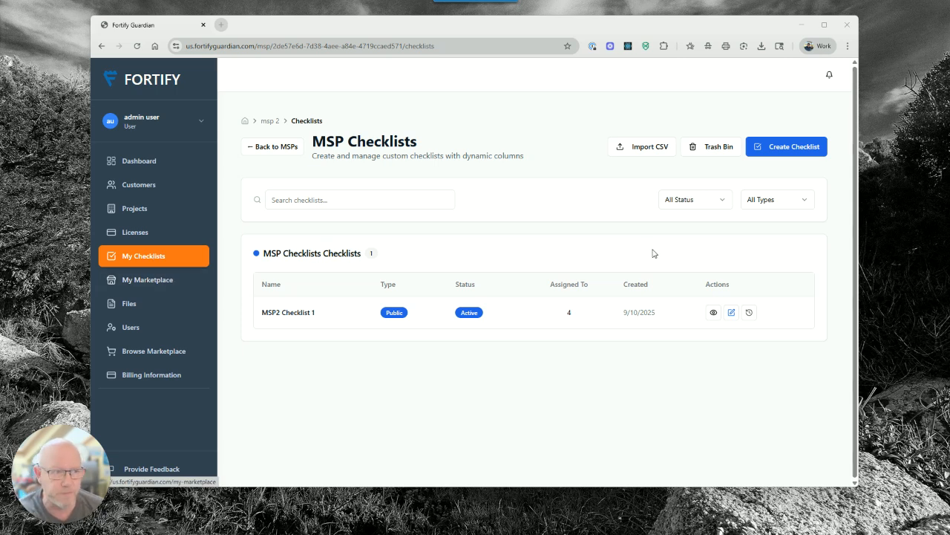
Start a new checklist, look at the templates and linked option, then cancel it
{"action": "left_click", "coordinate": [793, 150]}
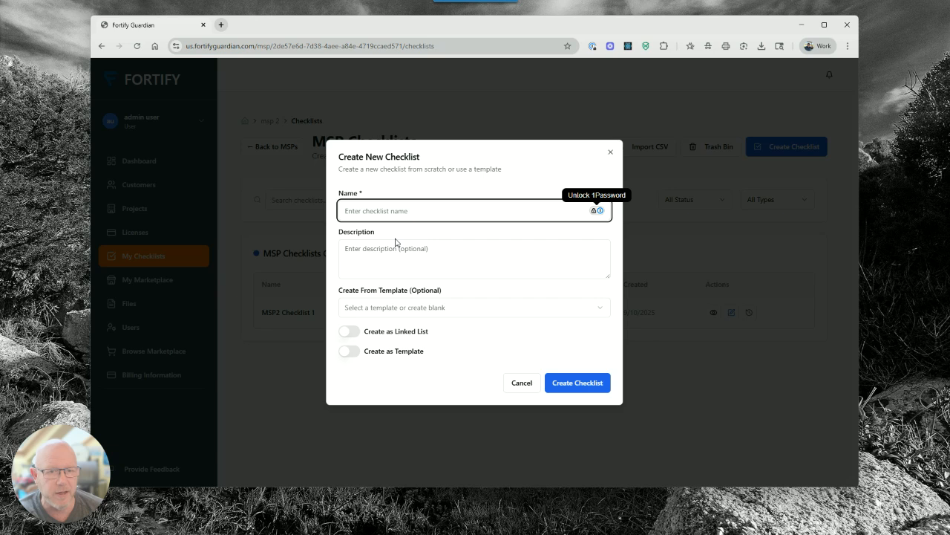
{"action": "left_click", "coordinate": [394, 307]}
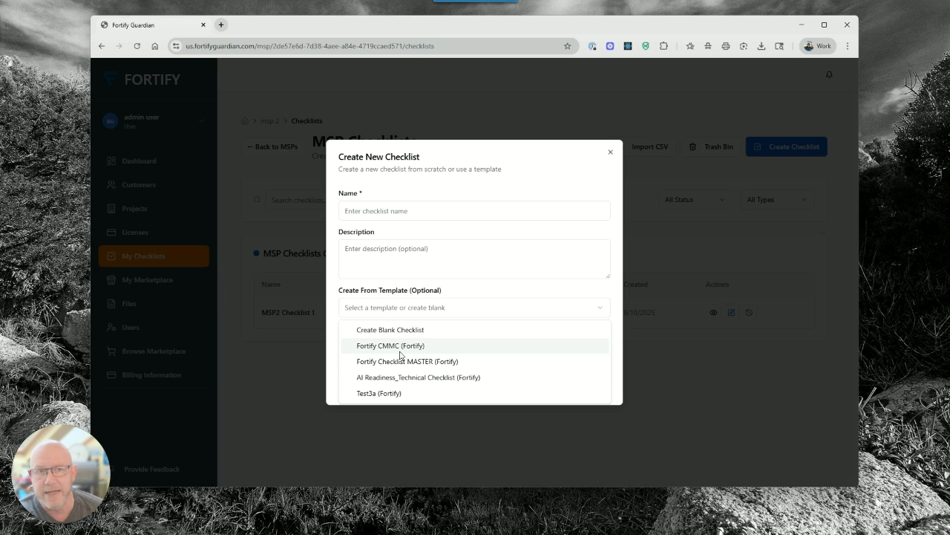
{"action": "left_click", "coordinate": [535, 164]}
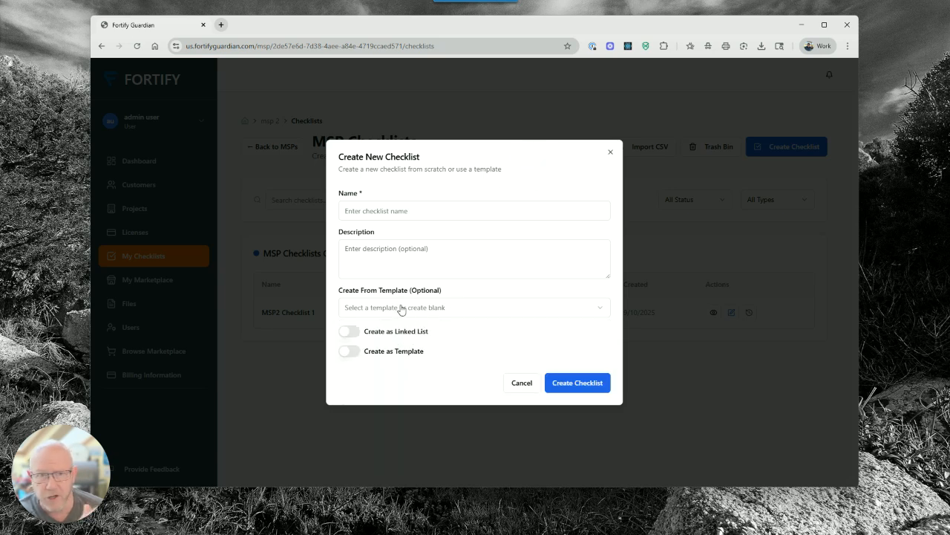
{"action": "left_click", "coordinate": [389, 332]}
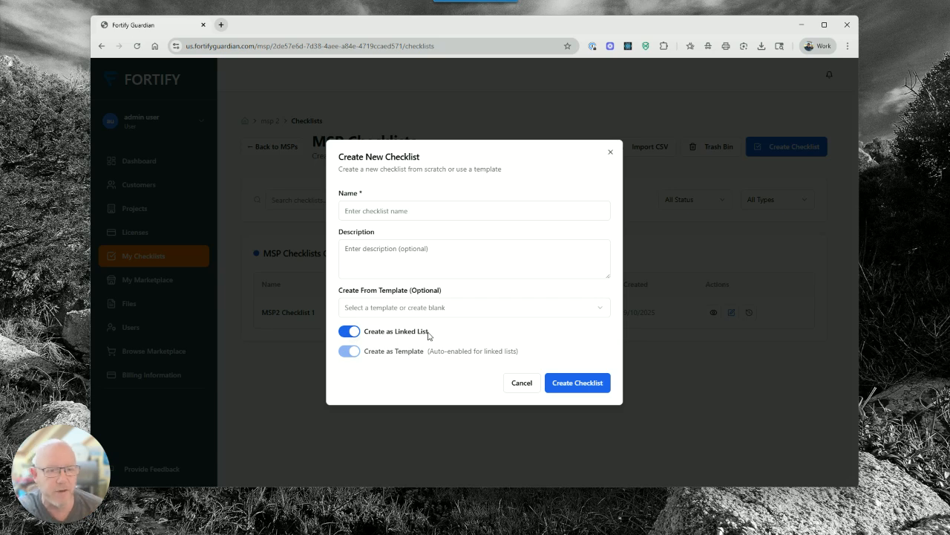
{"action": "left_click", "coordinate": [521, 383]}
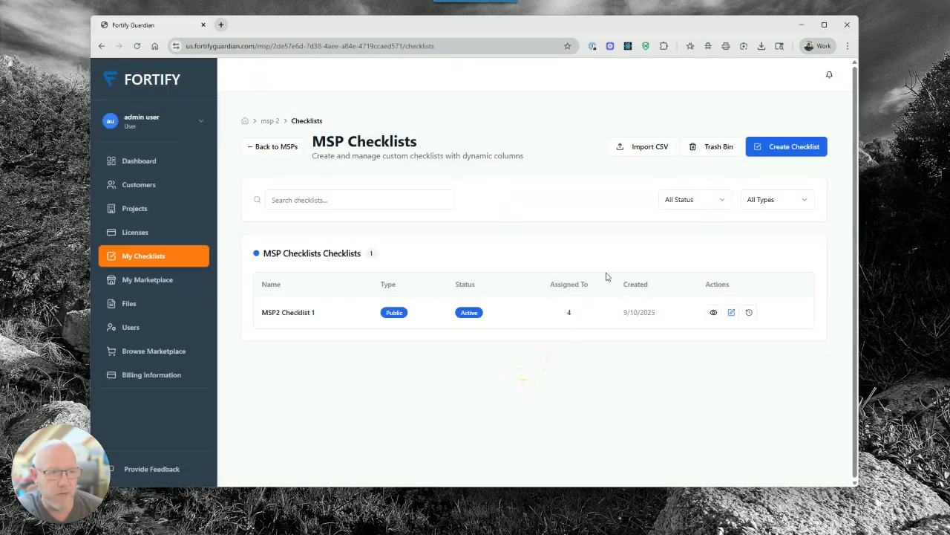
Import microsoft_form_questions.csv from a CSV file after previewing its rows and columns
{"action": "left_click", "coordinate": [645, 151]}
{"action": "left_click", "coordinate": [488, 295]}
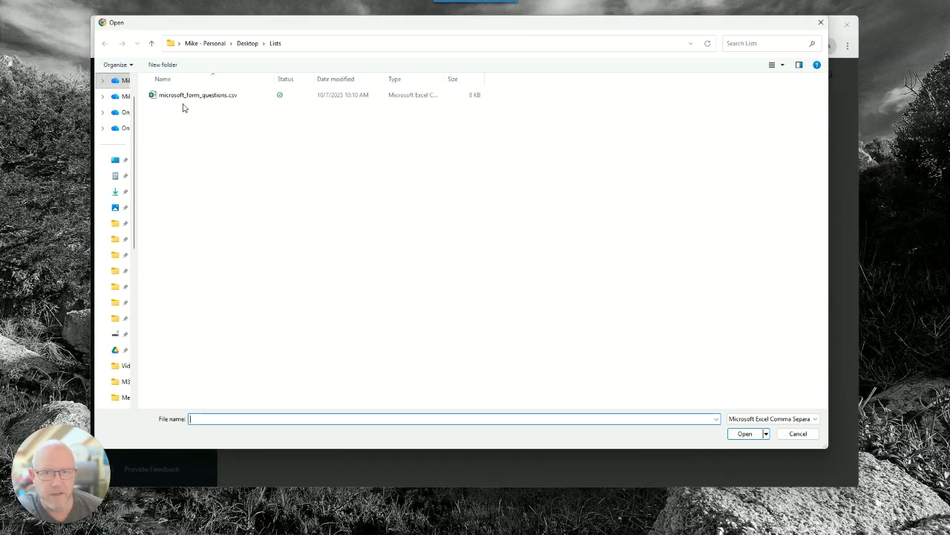
{"action": "left_click", "coordinate": [187, 96]}
{"action": "left_click", "coordinate": [744, 434]}
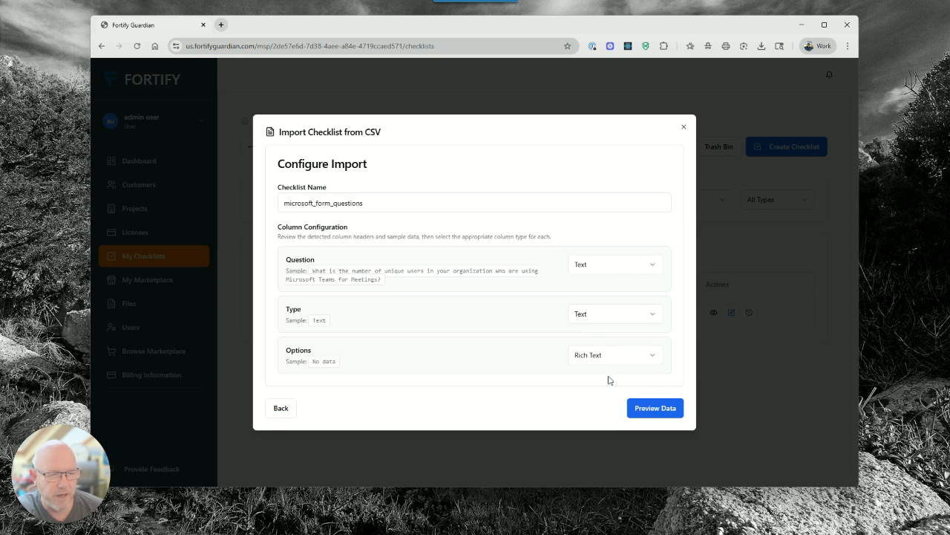
{"action": "left_click", "coordinate": [655, 408]}
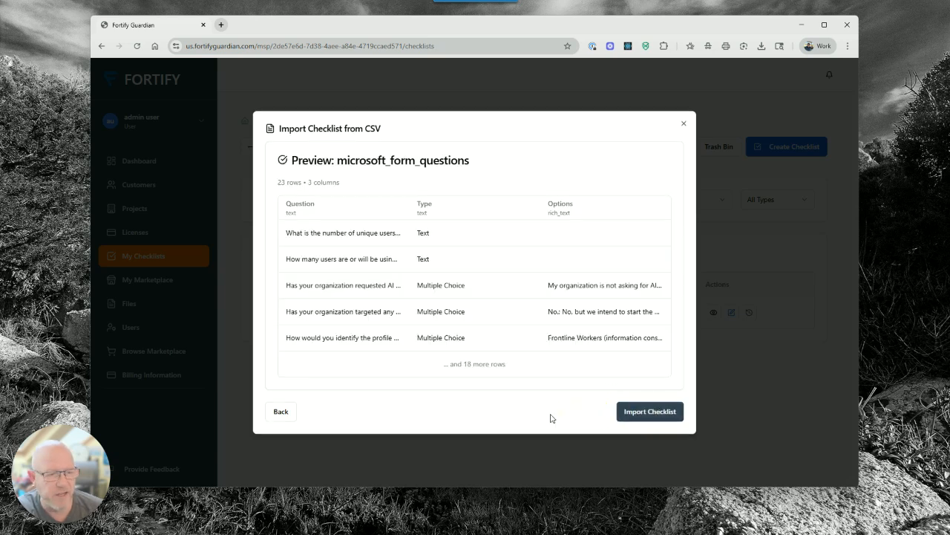
{"action": "left_click", "coordinate": [657, 412]}
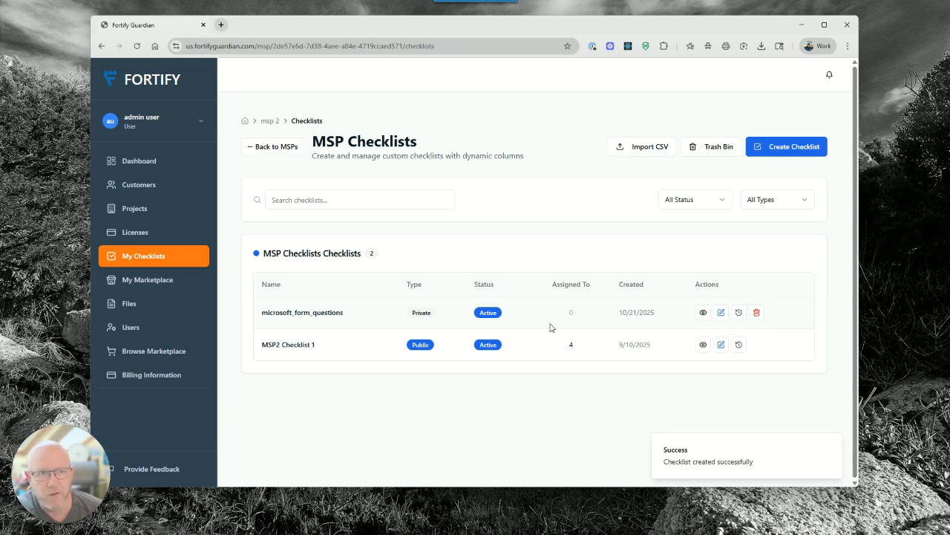
Turn on Delete Lock and then Linked for microsoft_form_questions, saving after each
{"action": "left_click", "coordinate": [721, 312]}
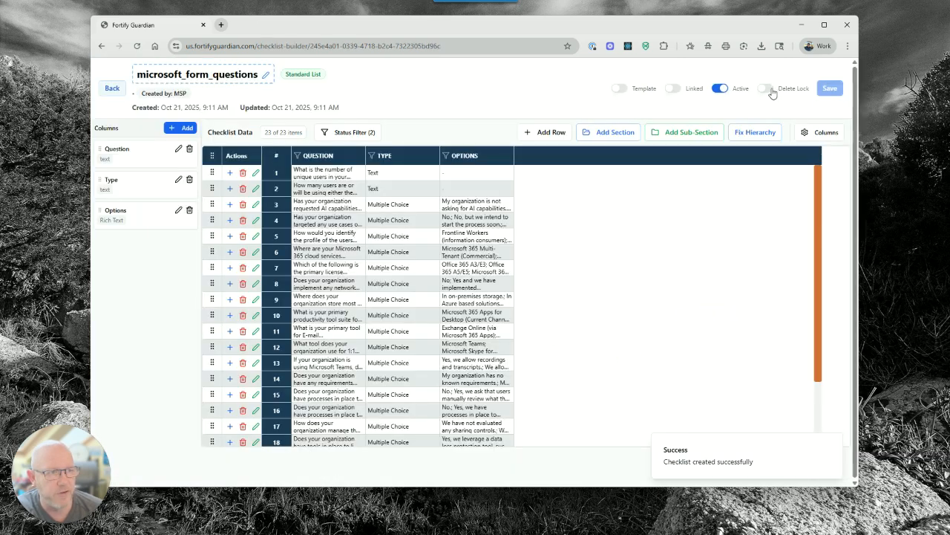
{"action": "left_click", "coordinate": [769, 89]}
{"action": "left_click", "coordinate": [832, 84]}
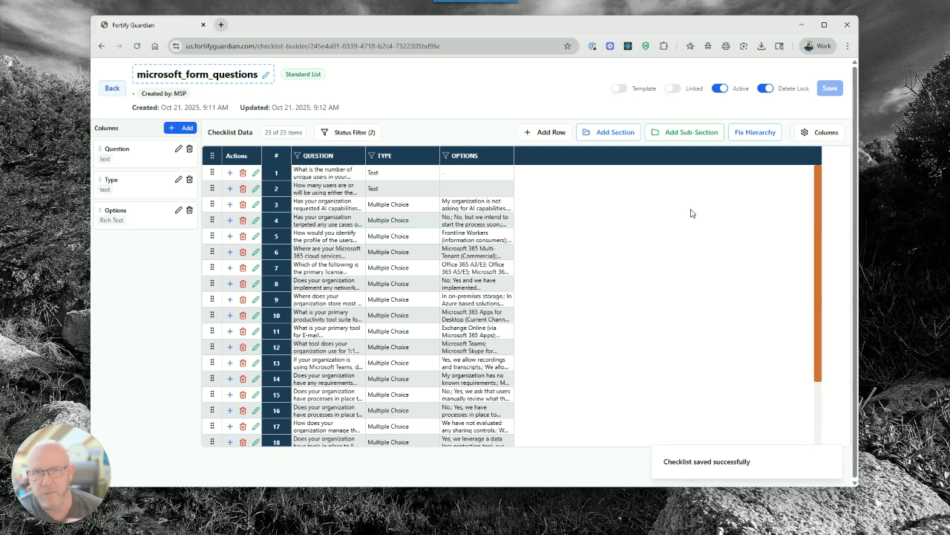
{"action": "left_click", "coordinate": [677, 90]}
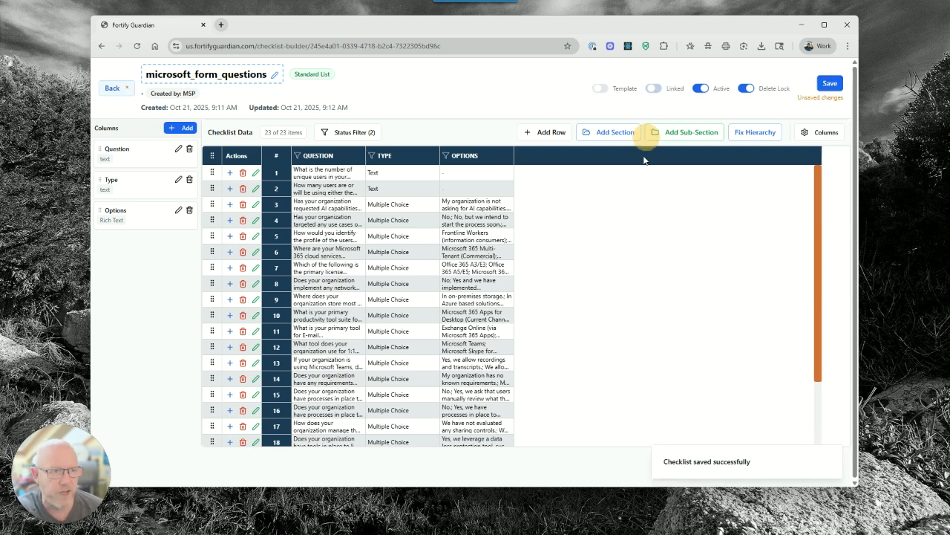
{"action": "left_click", "coordinate": [830, 83]}
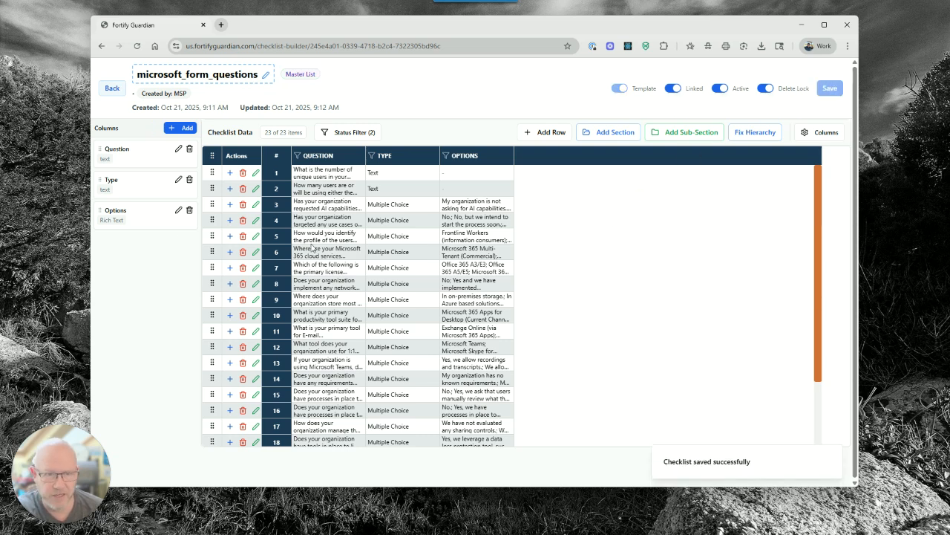
Make the Question column Rich Text with a fixed 500 width, not editable by tenants
{"action": "left_click", "coordinate": [179, 149]}
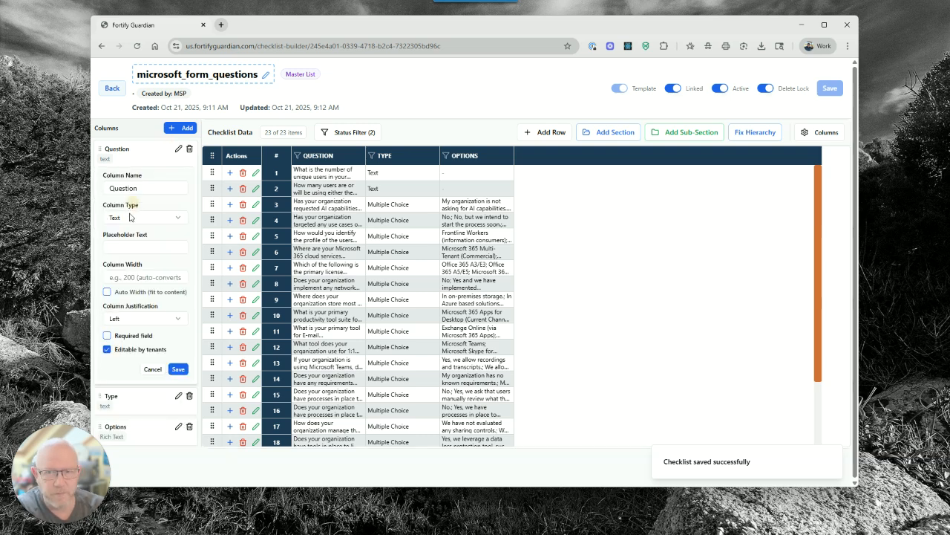
{"action": "left_click", "coordinate": [178, 150]}
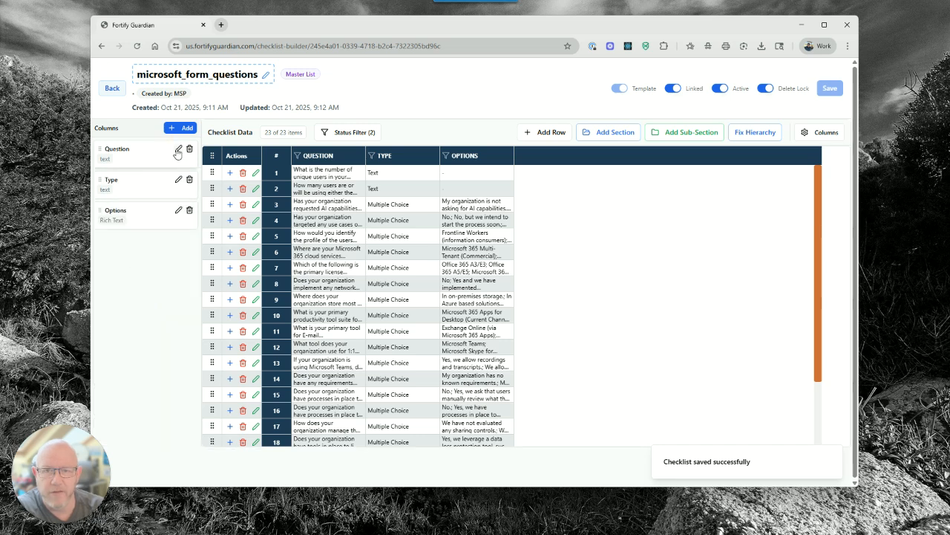
{"action": "left_click", "coordinate": [178, 150]}
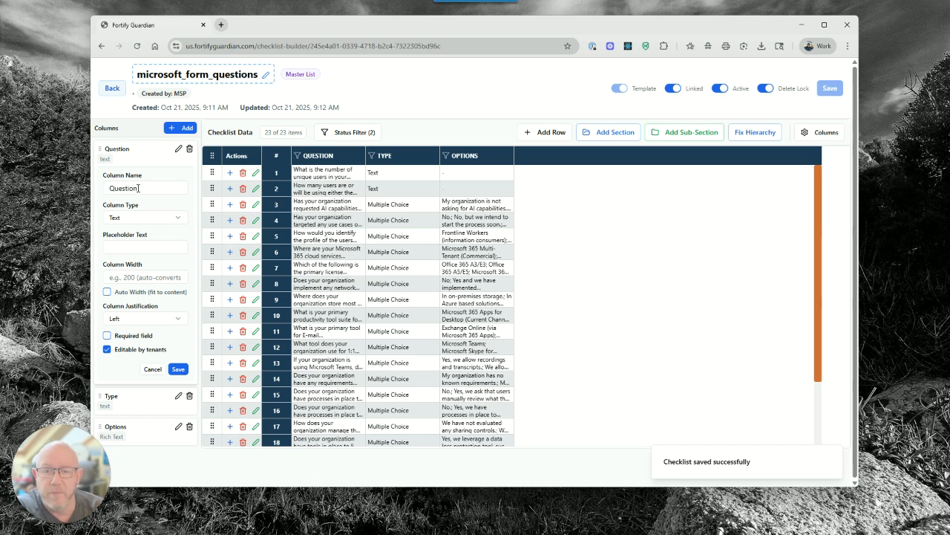
{"action": "left_click", "coordinate": [133, 217]}
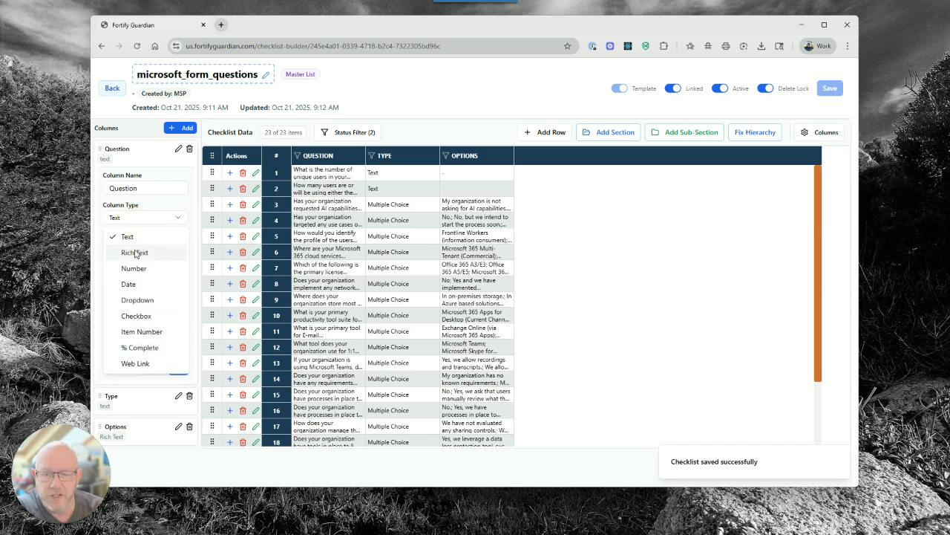
{"action": "left_click", "coordinate": [132, 251]}
{"action": "left_click", "coordinate": [134, 277]}
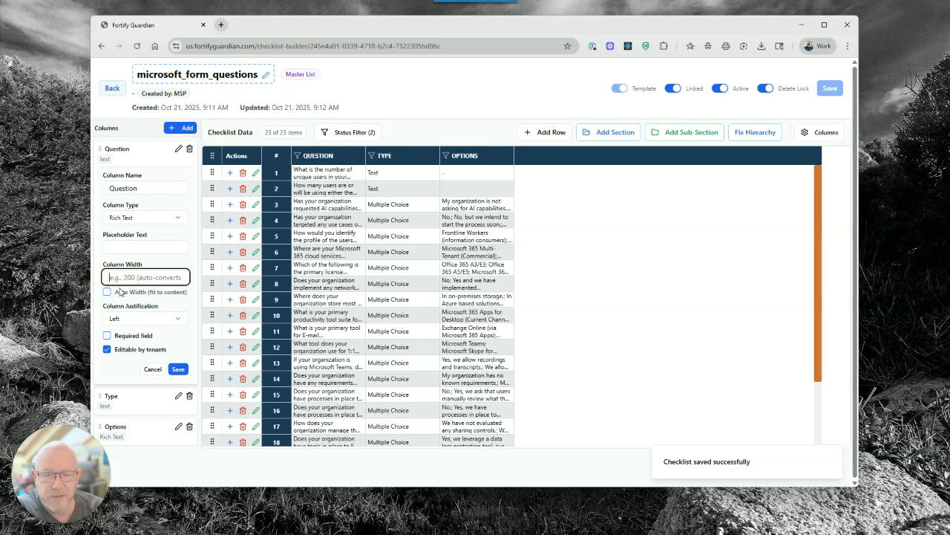
{"action": "left_click", "coordinate": [107, 291]}
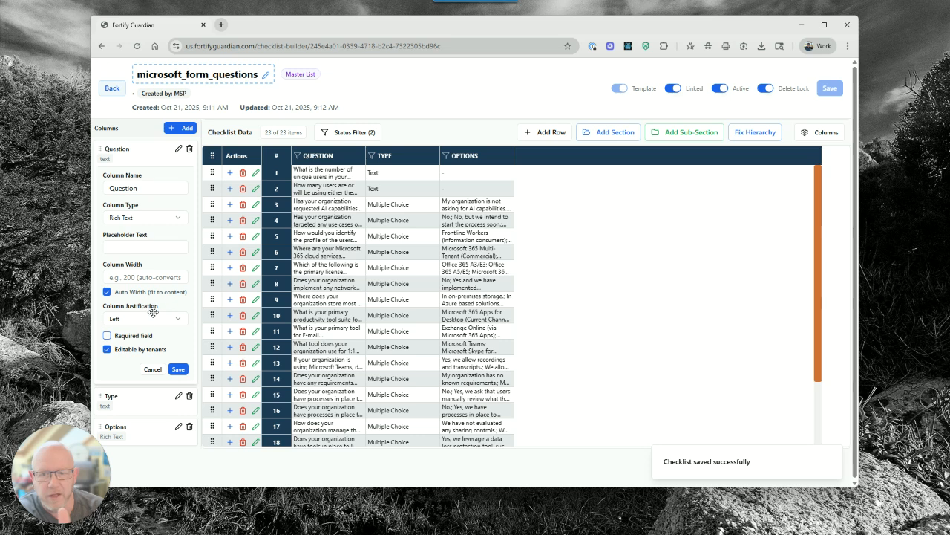
{"action": "left_click", "coordinate": [124, 351]}
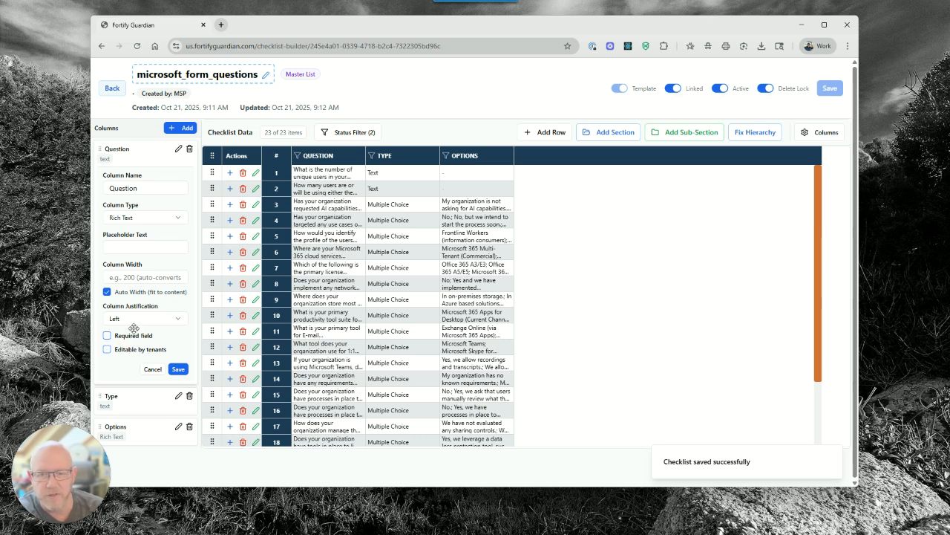
{"action": "left_click", "coordinate": [107, 292]}
{"action": "left_click", "coordinate": [131, 279]}
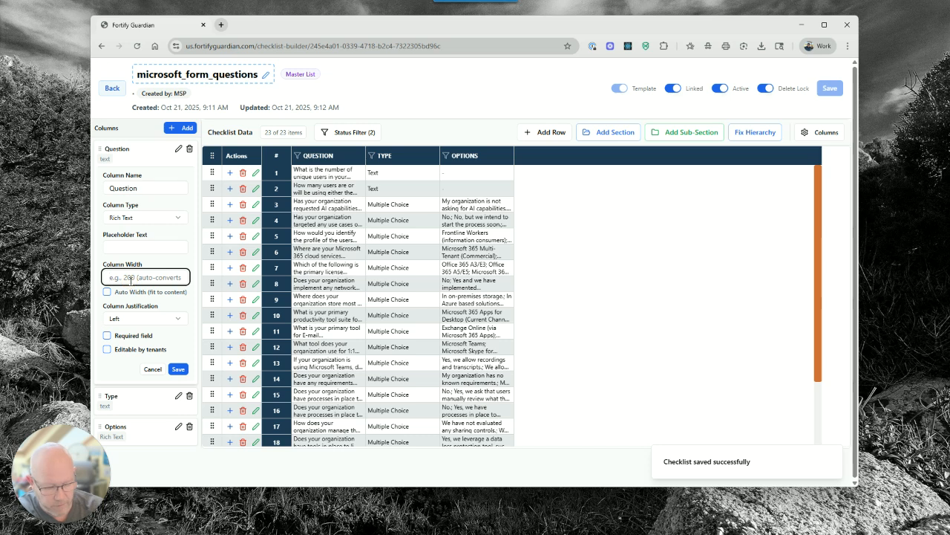
{"action": "type", "text": "500"}
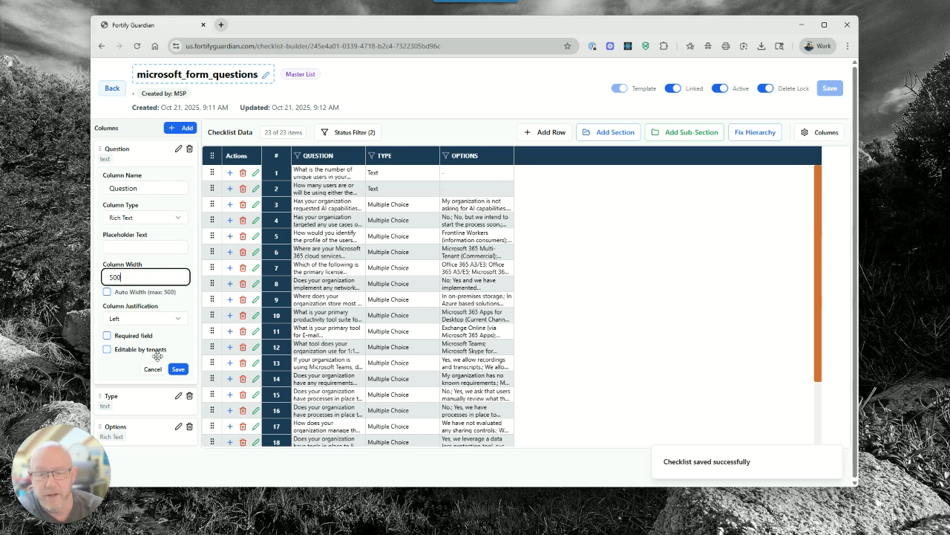
{"action": "left_click", "coordinate": [177, 369]}
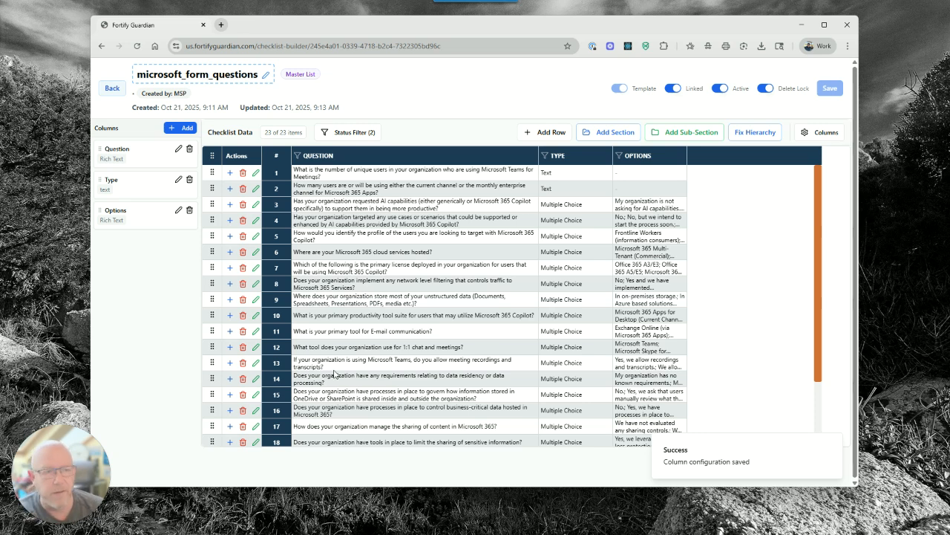
Add a new column named % of type % Complete to the checklist
{"action": "left_click", "coordinate": [375, 176]}
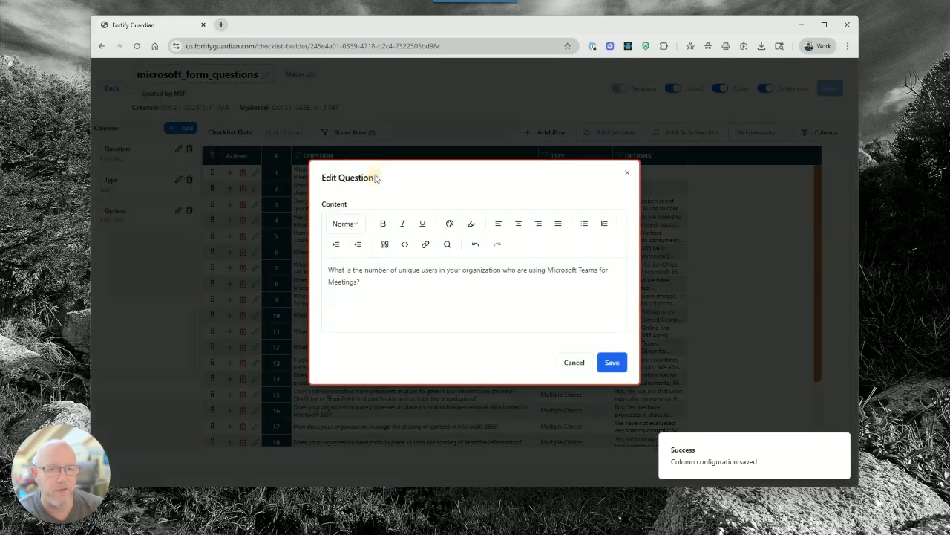
{"action": "left_click", "coordinate": [574, 363]}
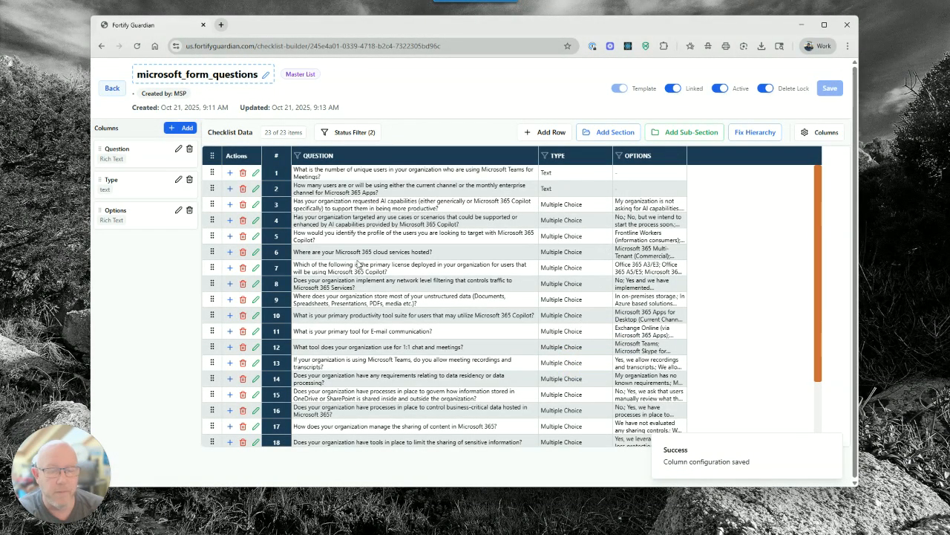
{"action": "left_click", "coordinate": [180, 128]}
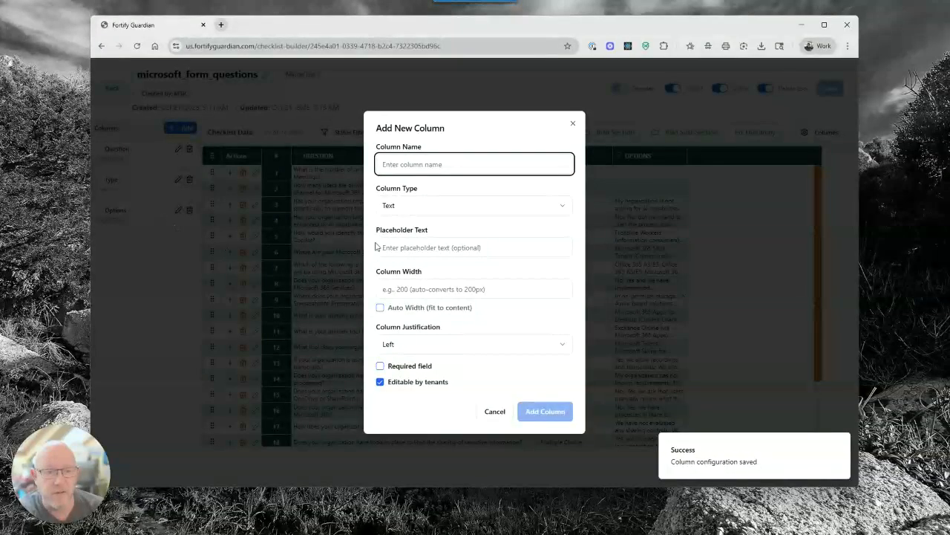
{"action": "left_click", "coordinate": [409, 205]}
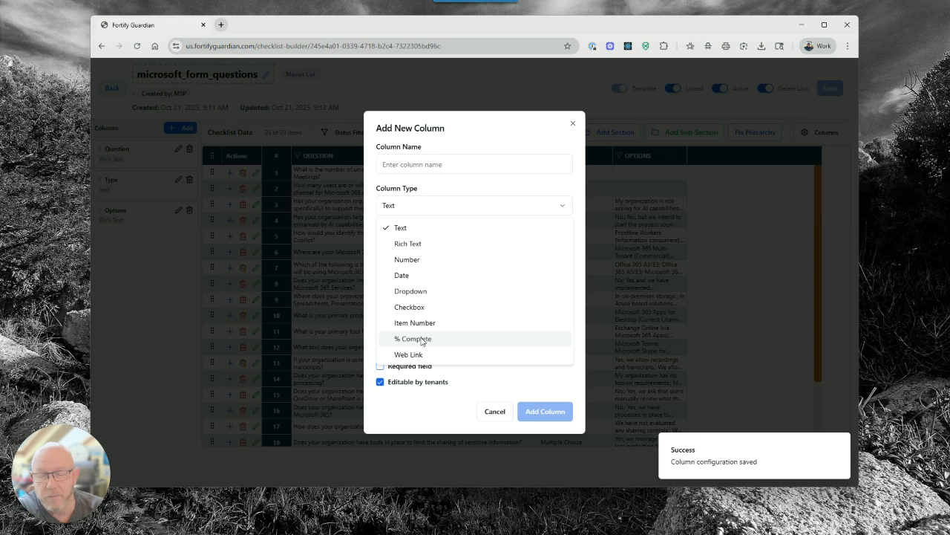
{"action": "left_click", "coordinate": [421, 338]}
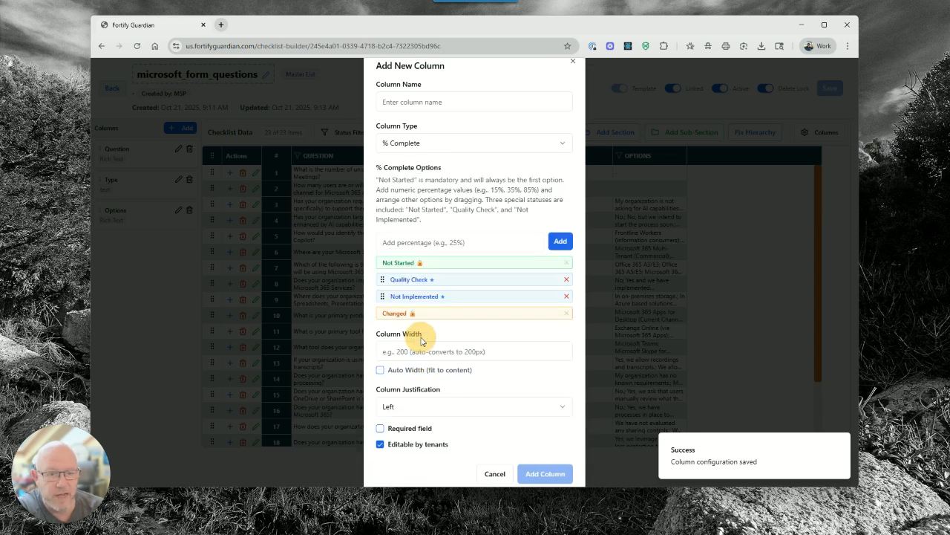
{"action": "left_click", "coordinate": [468, 243]}
{"action": "type", "text": "50"}
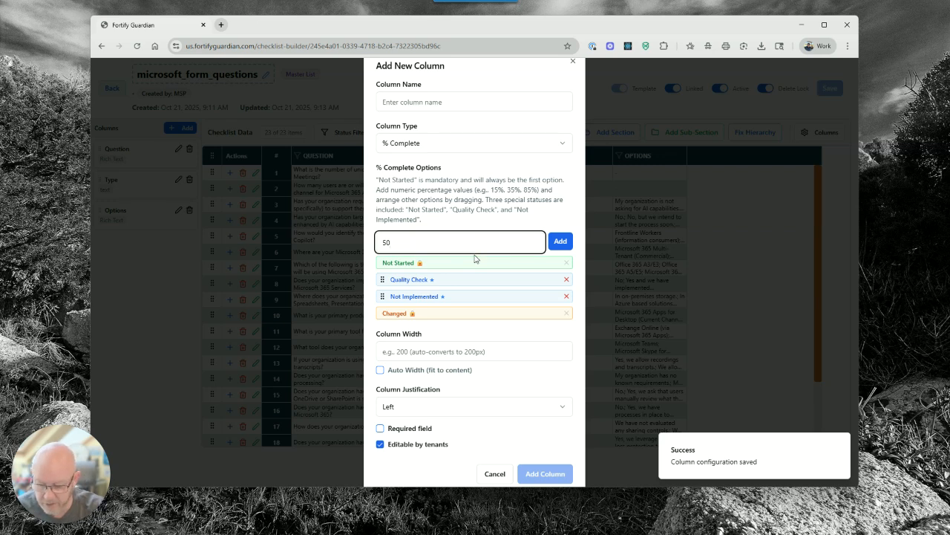
{"action": "type", "text": "%"}
{"action": "left_click", "coordinate": [425, 103]}
{"action": "type", "text": "%"}
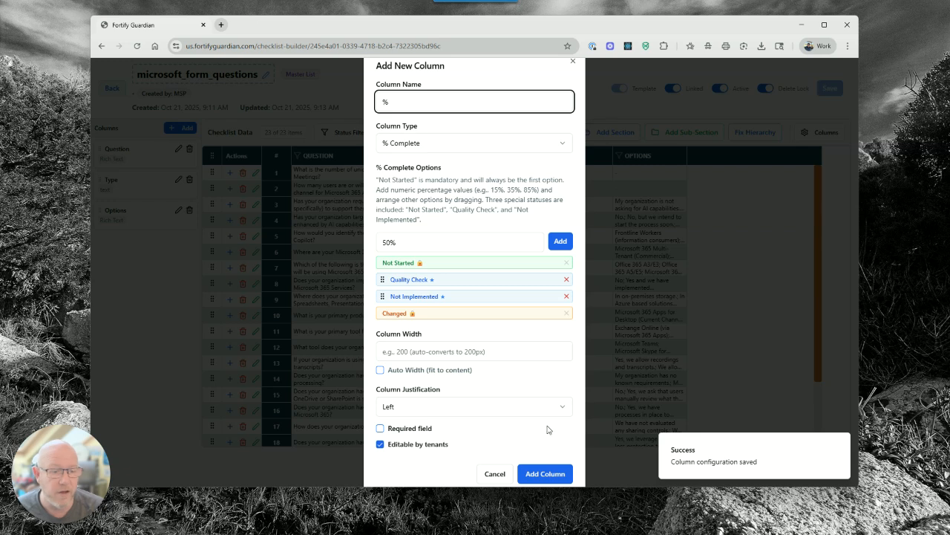
{"action": "left_click", "coordinate": [542, 472]}
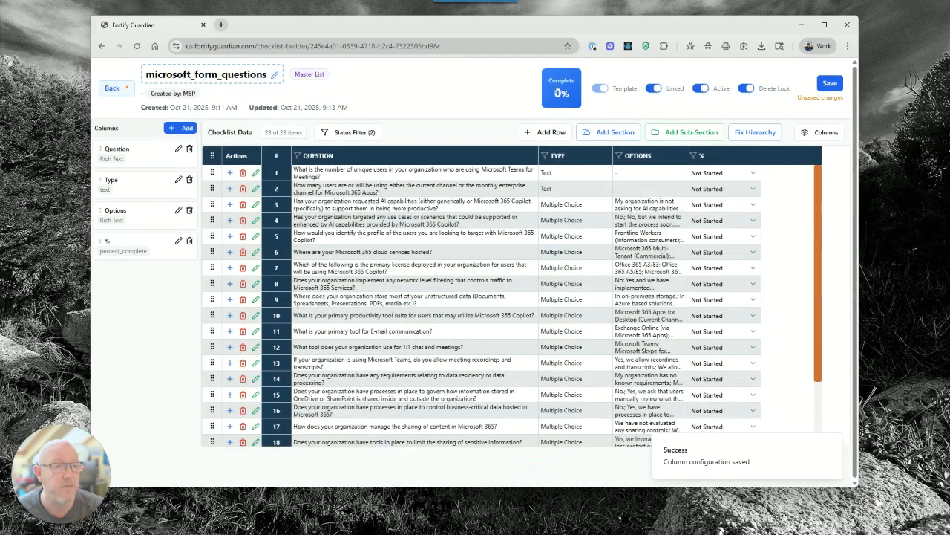
Add a 50% option to the % column's settings and save them
{"action": "left_click", "coordinate": [717, 177]}
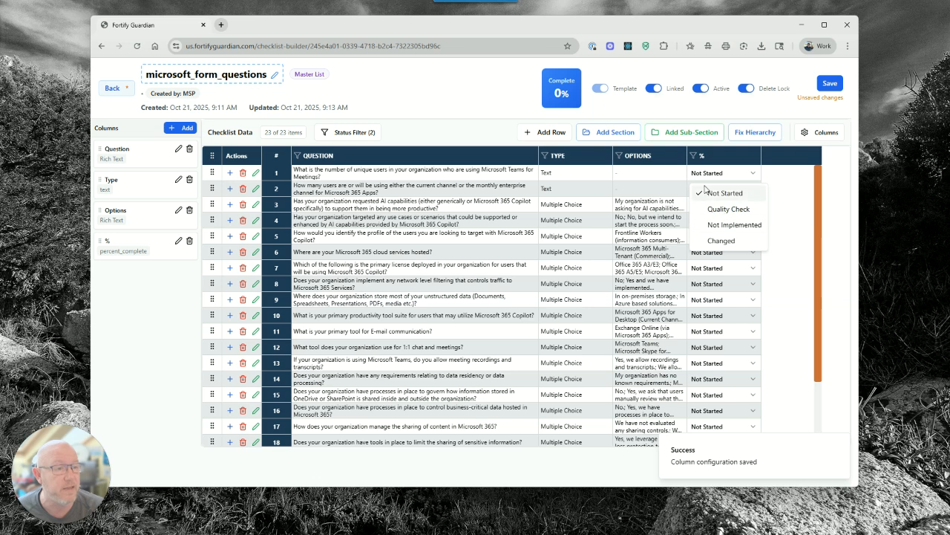
{"action": "left_click", "coordinate": [178, 244]}
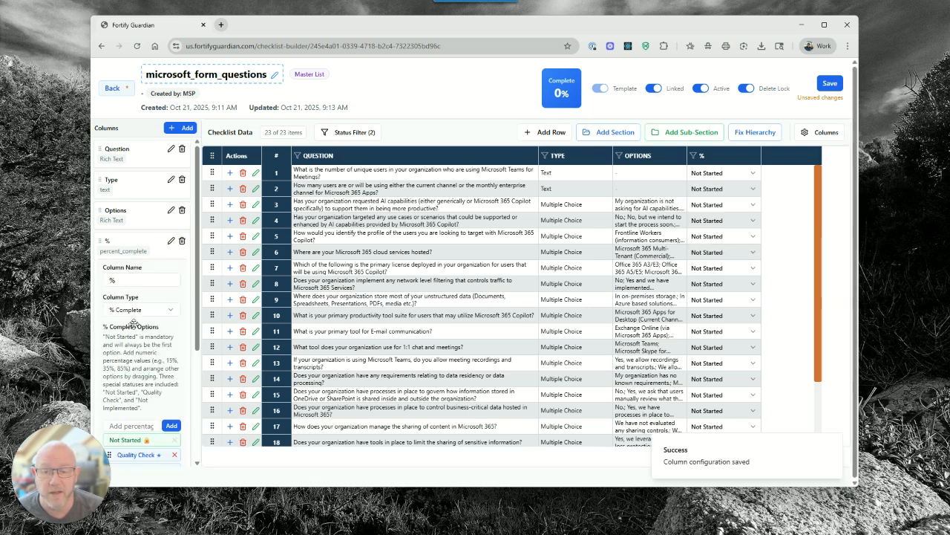
{"action": "scroll", "coordinate": [133, 321], "scroll_direction": "down", "scroll_amount": 3}
{"action": "left_click", "coordinate": [141, 253]}
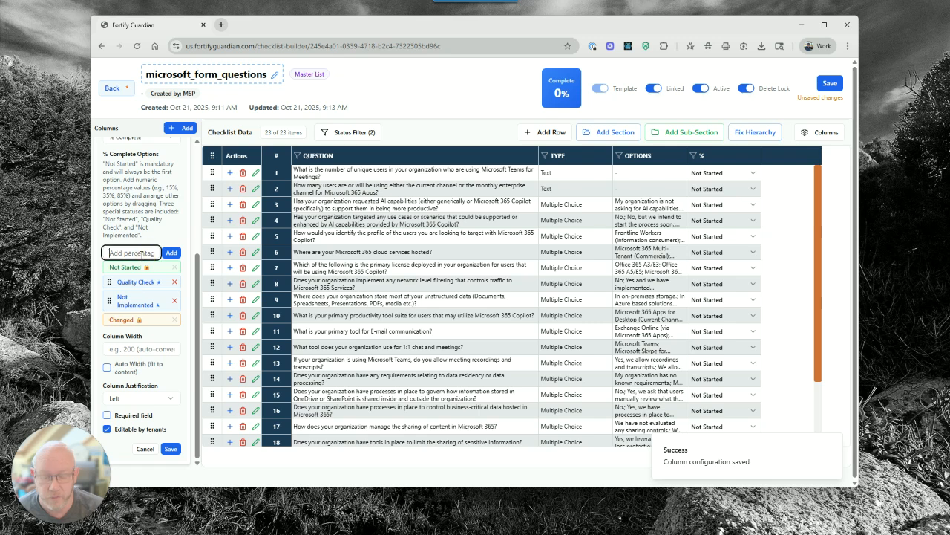
{"action": "type", "text": "3"}
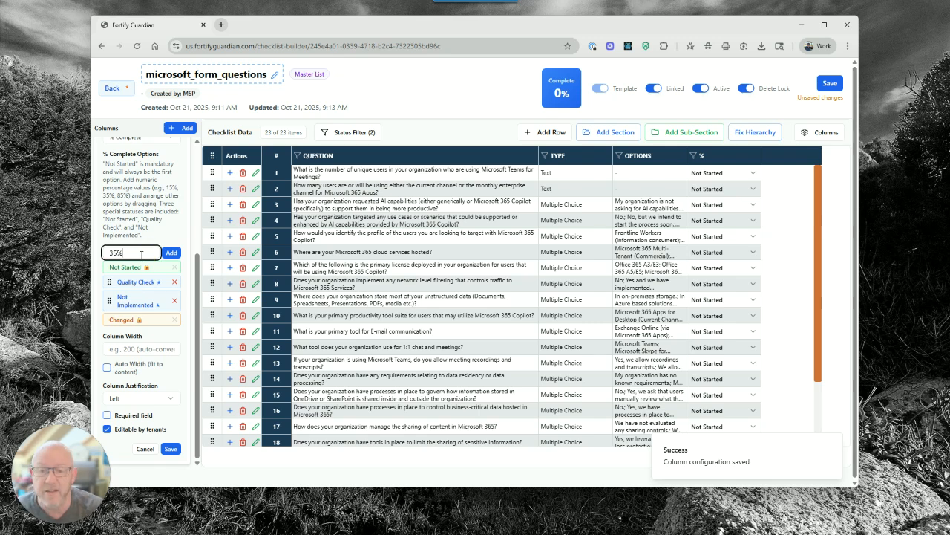
{"action": "key", "text": "BackSpace"}
{"action": "type", "text": "50"}
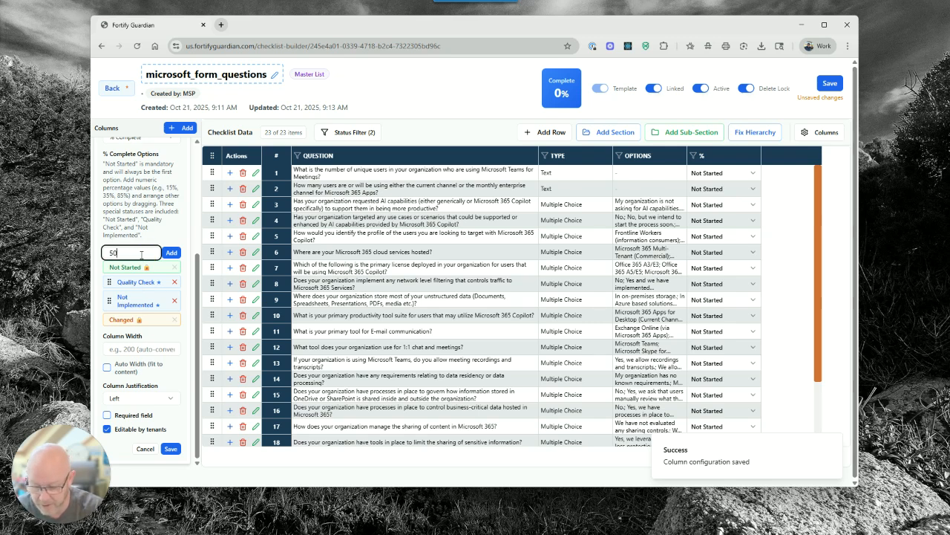
{"action": "type", "text": "%"}
{"action": "left_click", "coordinate": [172, 253]}
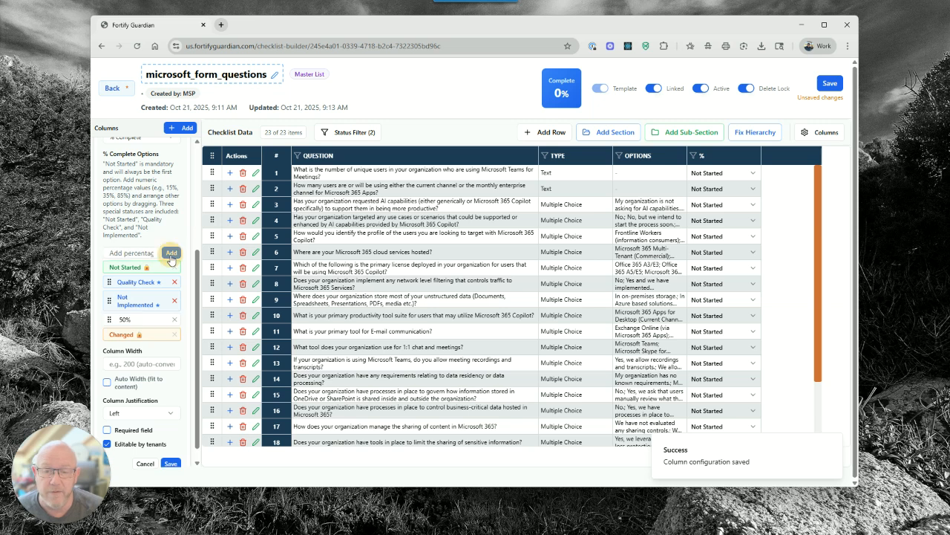
{"action": "left_click", "coordinate": [172, 463]}
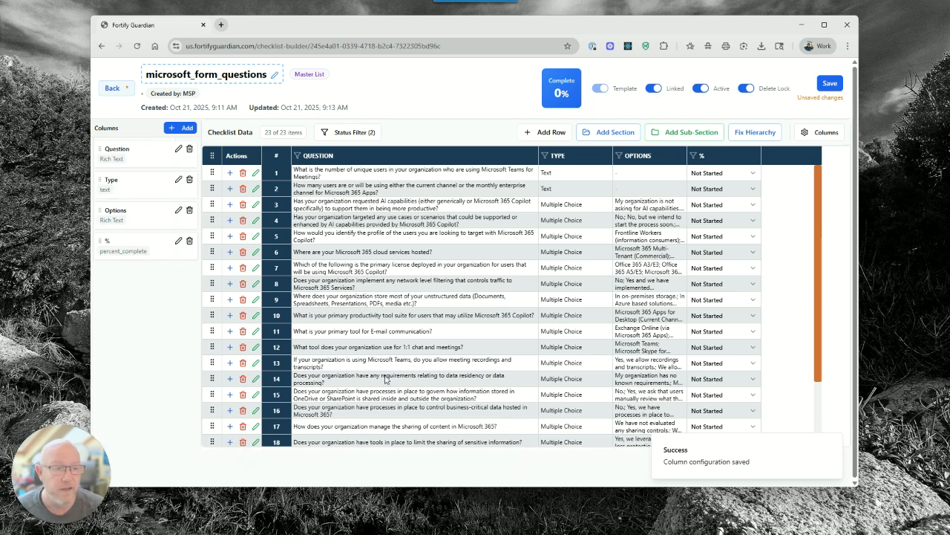
Mark questions 1 and 4 as 50% complete and save the checklist
{"action": "left_click", "coordinate": [731, 173]}
{"action": "left_click", "coordinate": [729, 173]}
{"action": "left_click", "coordinate": [728, 174]}
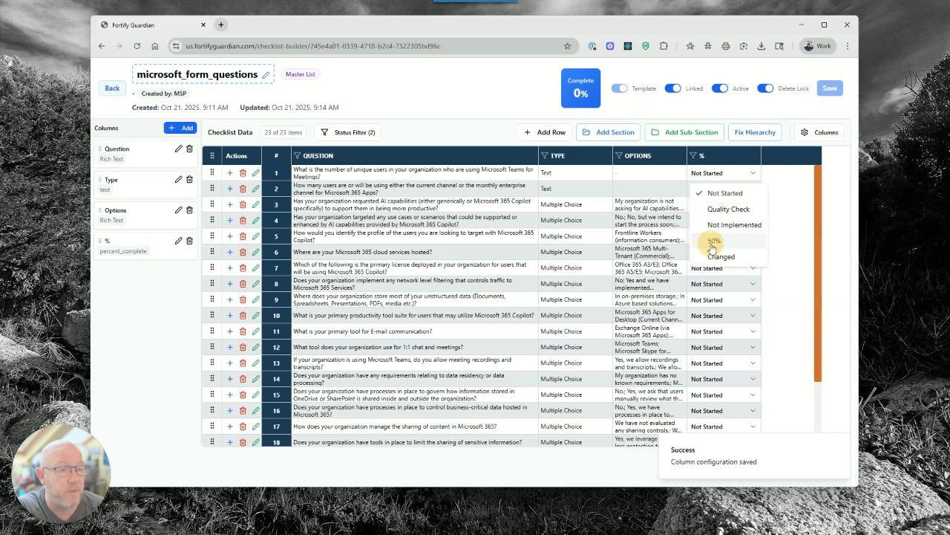
{"action": "left_click", "coordinate": [711, 242]}
{"action": "left_click", "coordinate": [725, 221]}
{"action": "left_click", "coordinate": [683, 292]}
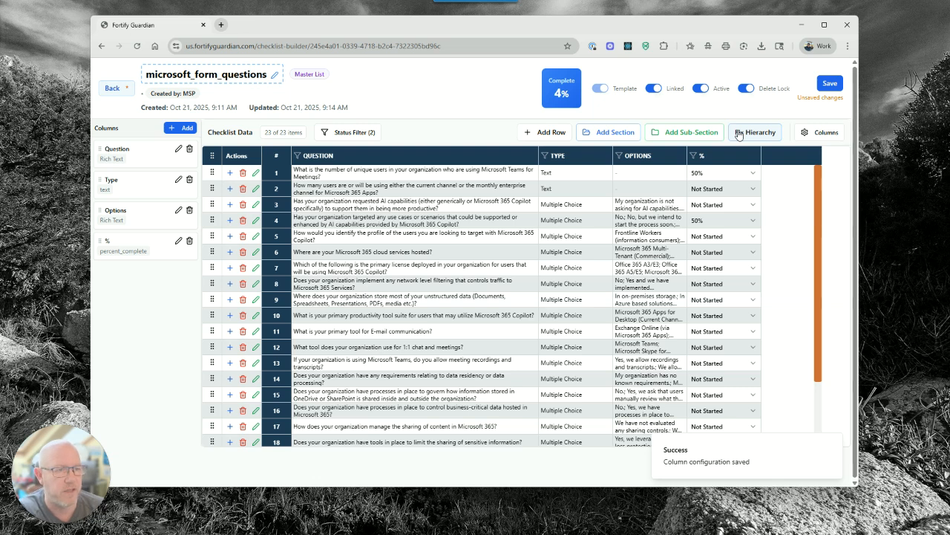
{"action": "left_click", "coordinate": [829, 83]}
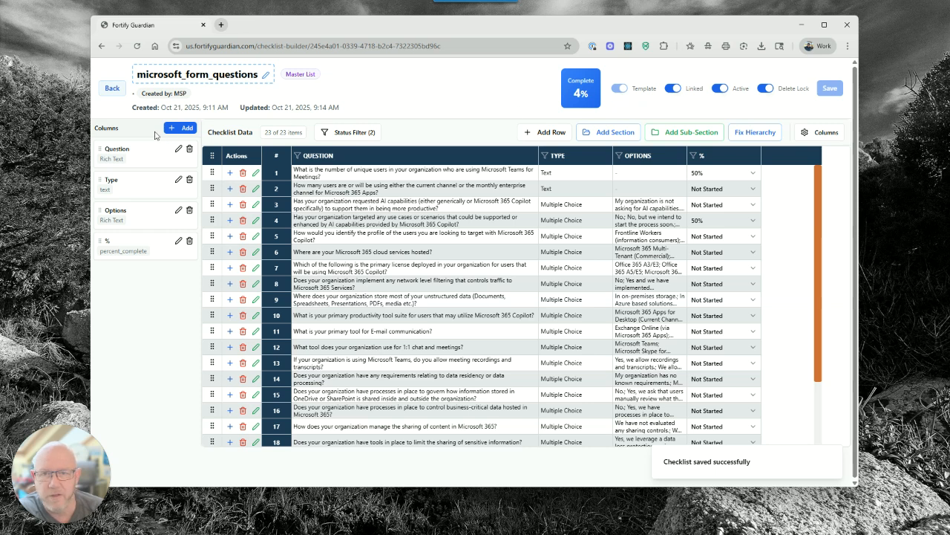
Go to My Marketplace, review the Assignments tab, then start a new listing from My Listings
{"action": "left_click", "coordinate": [112, 88]}
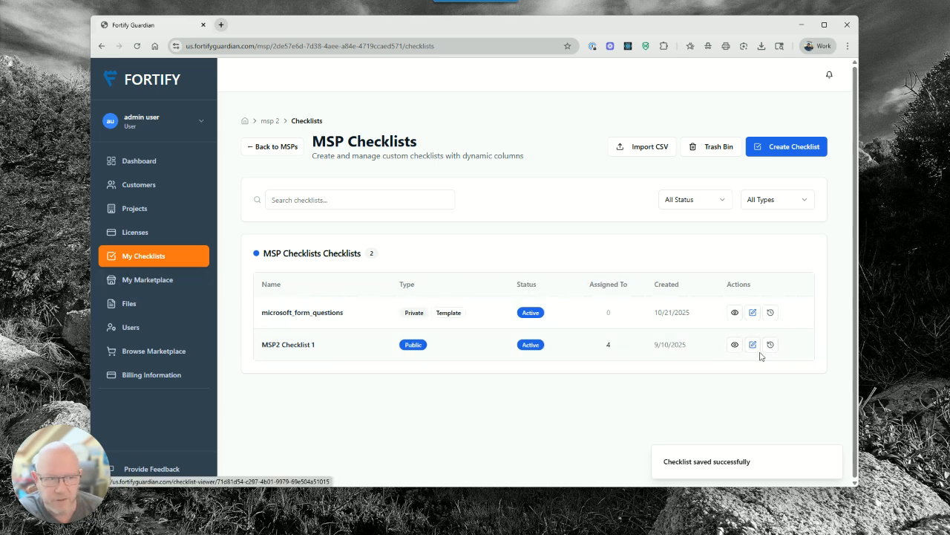
{"action": "left_click", "coordinate": [150, 284]}
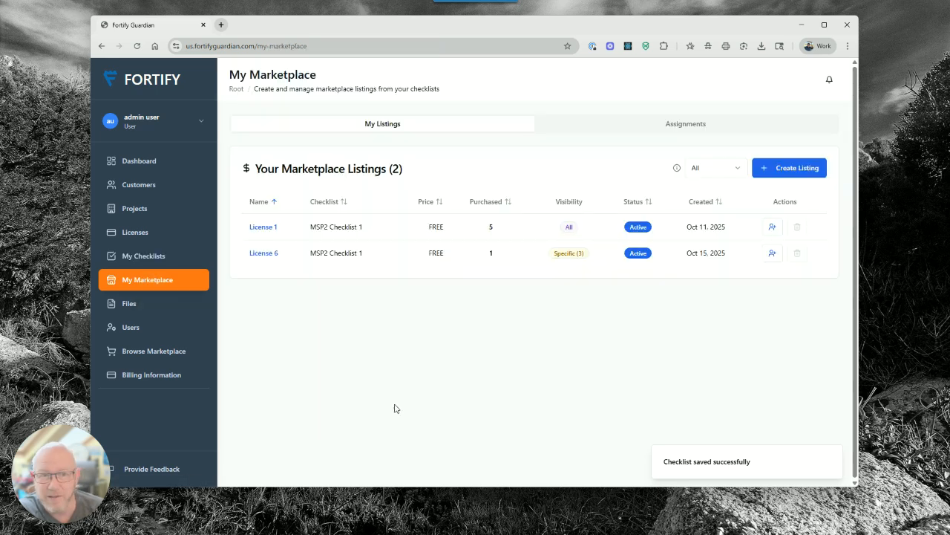
{"action": "left_click", "coordinate": [622, 133]}
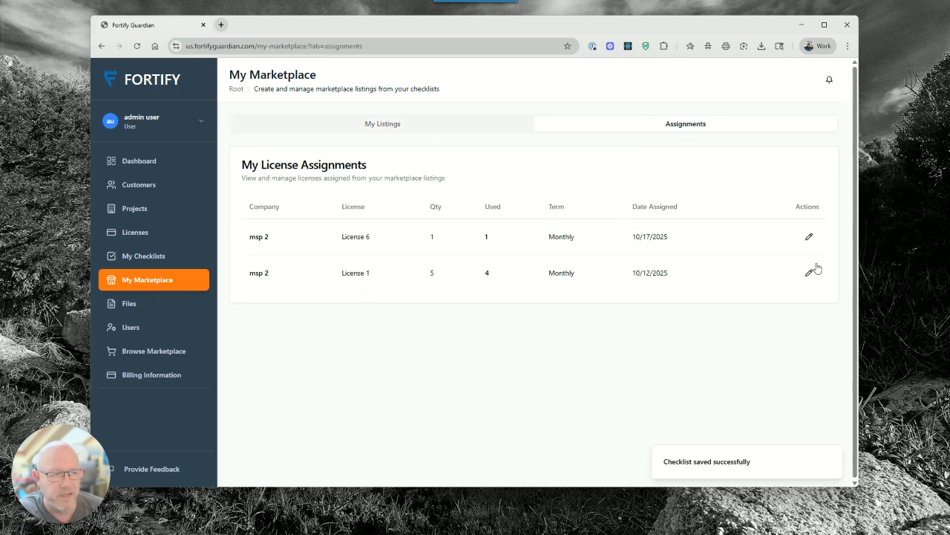
{"action": "left_click", "coordinate": [810, 236]}
{"action": "left_click", "coordinate": [512, 337]}
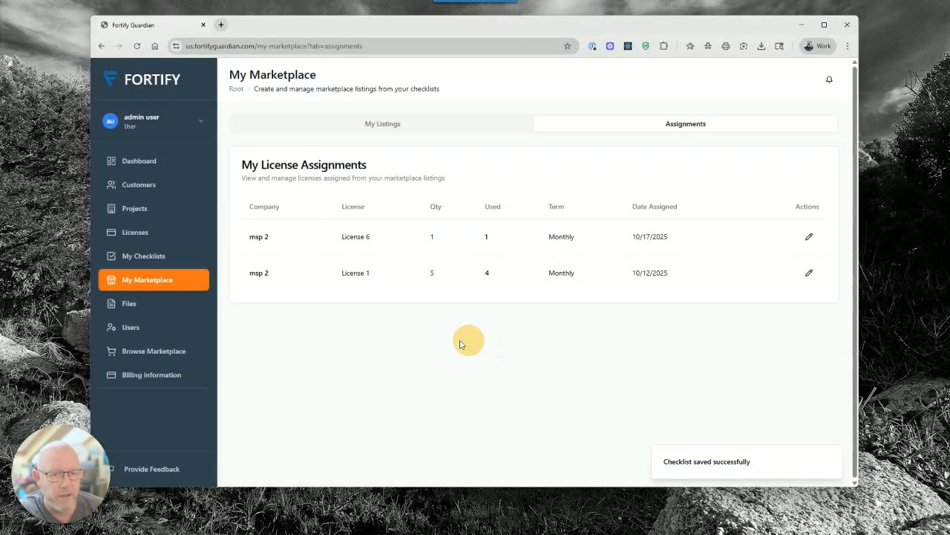
{"action": "left_click", "coordinate": [374, 124]}
{"action": "left_click", "coordinate": [778, 169]}
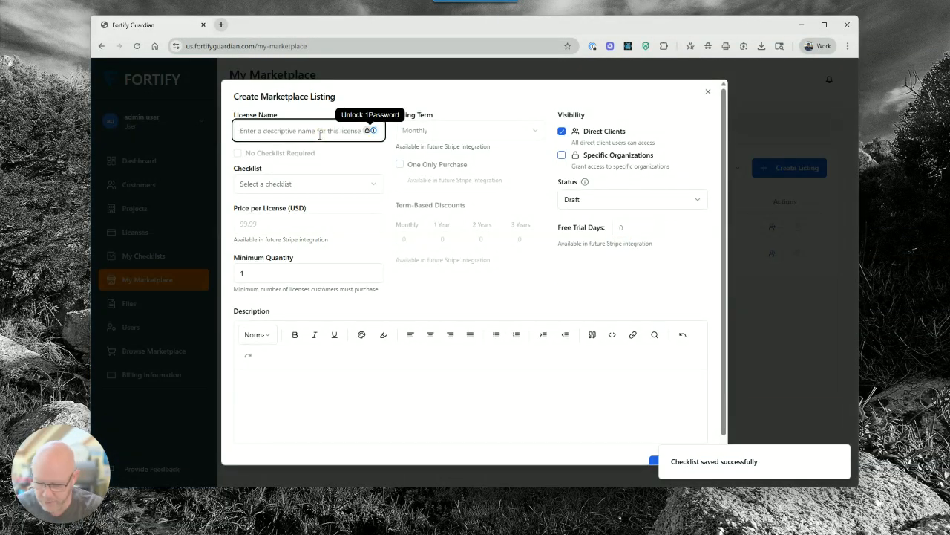
Fill the listing as Questions for microsoft_form_questions, Direct Clients visibility, status Active, and create it
{"action": "type", "text": "C"}
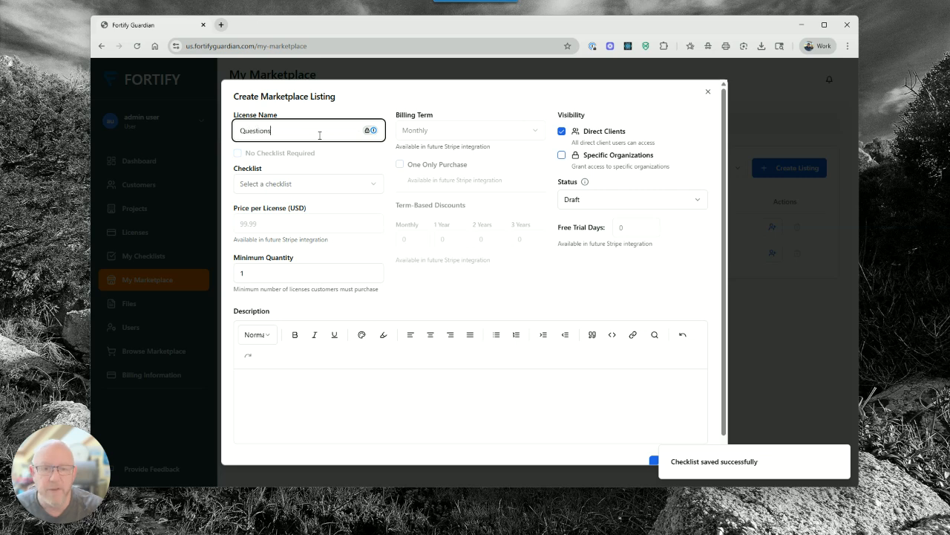
{"action": "left_click", "coordinate": [315, 184]}
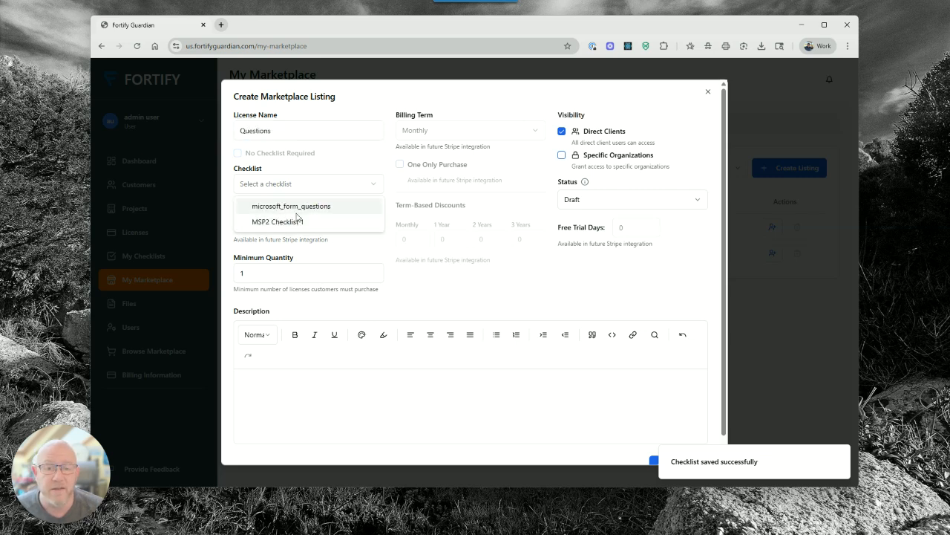
{"action": "left_click", "coordinate": [296, 211]}
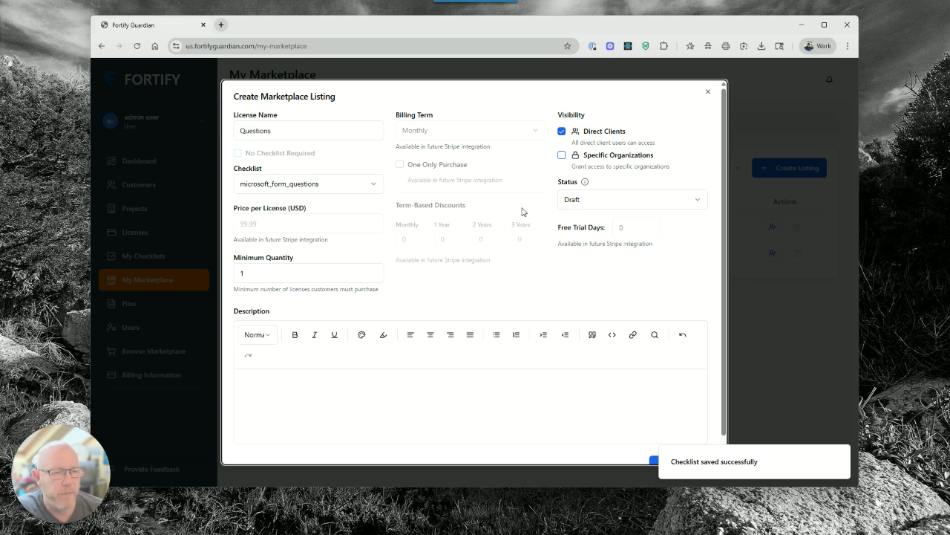
{"action": "left_click", "coordinate": [562, 155]}
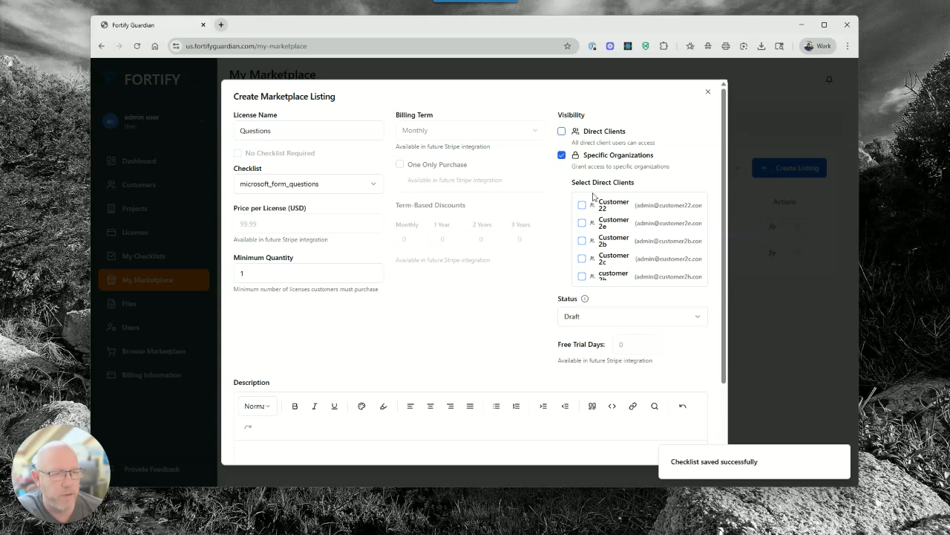
{"action": "left_click", "coordinate": [562, 131]}
{"action": "left_click", "coordinate": [577, 199]}
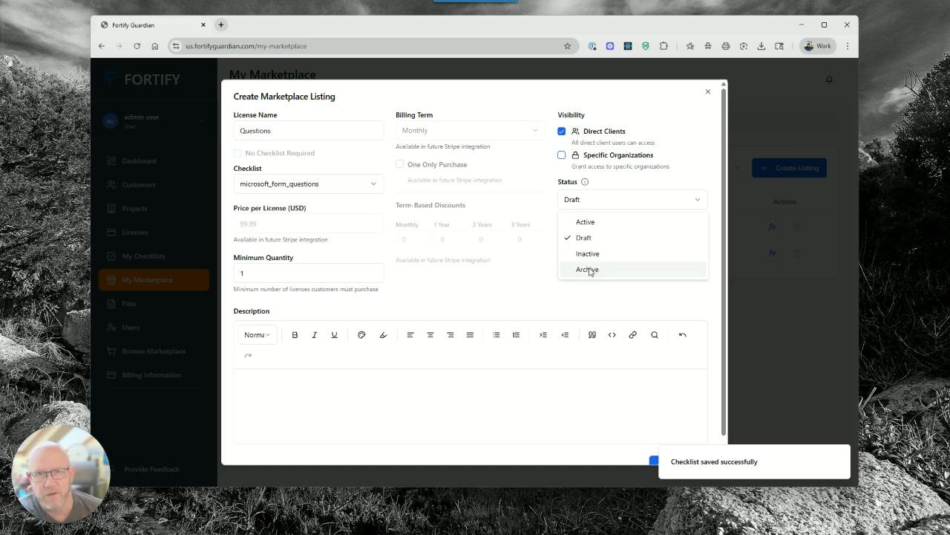
{"action": "left_click", "coordinate": [590, 224]}
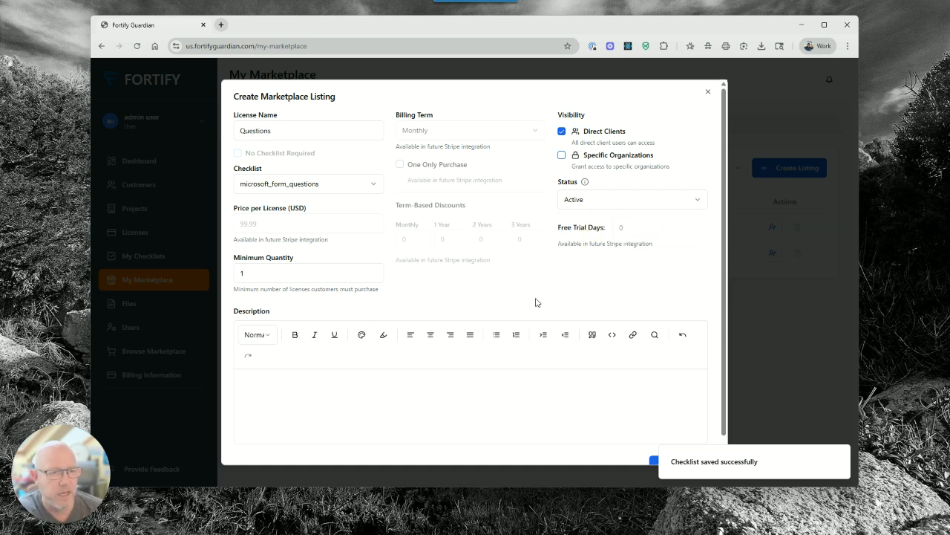
{"action": "scroll", "coordinate": [529, 365], "scroll_direction": "down", "scroll_amount": 1}
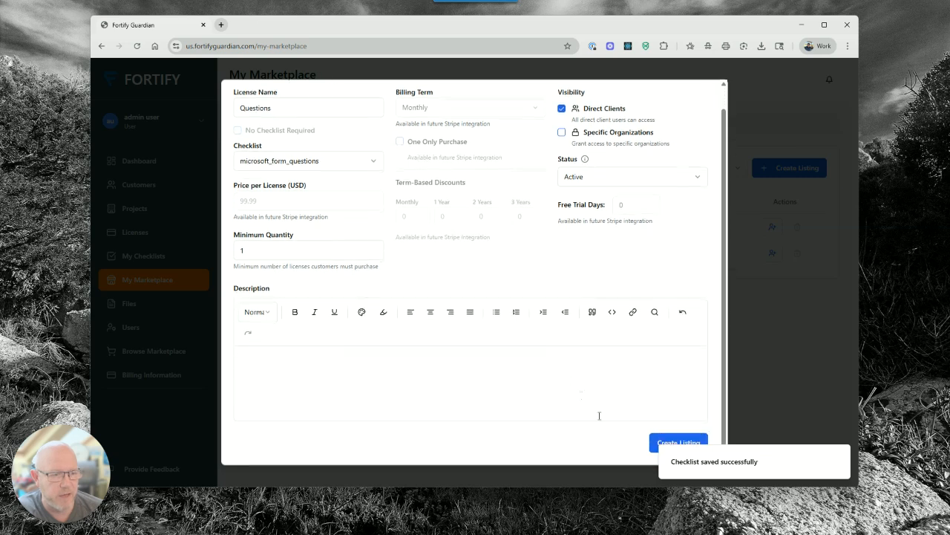
{"action": "left_click", "coordinate": [657, 443]}
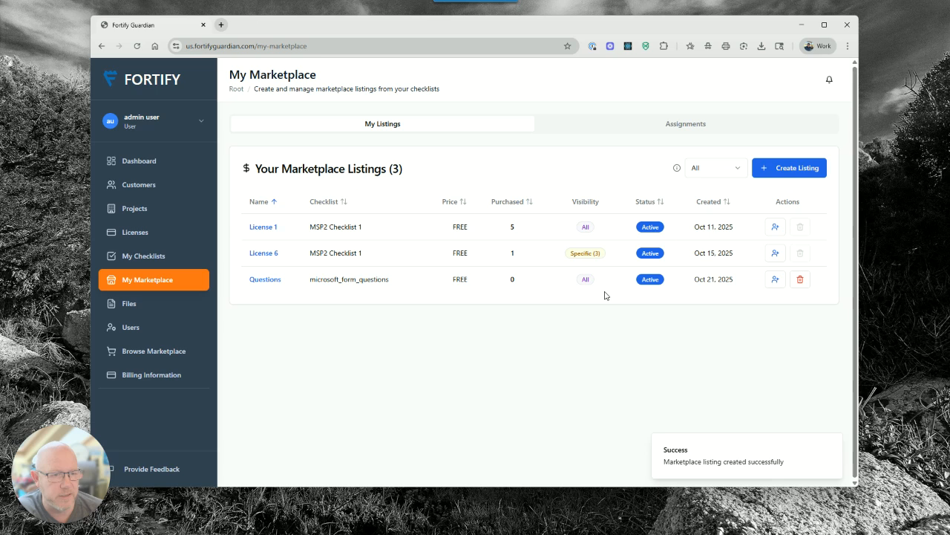
Assign the Questions listing's licenses to direct client Customer 22 and check the assignments
{"action": "left_click", "coordinate": [775, 281]}
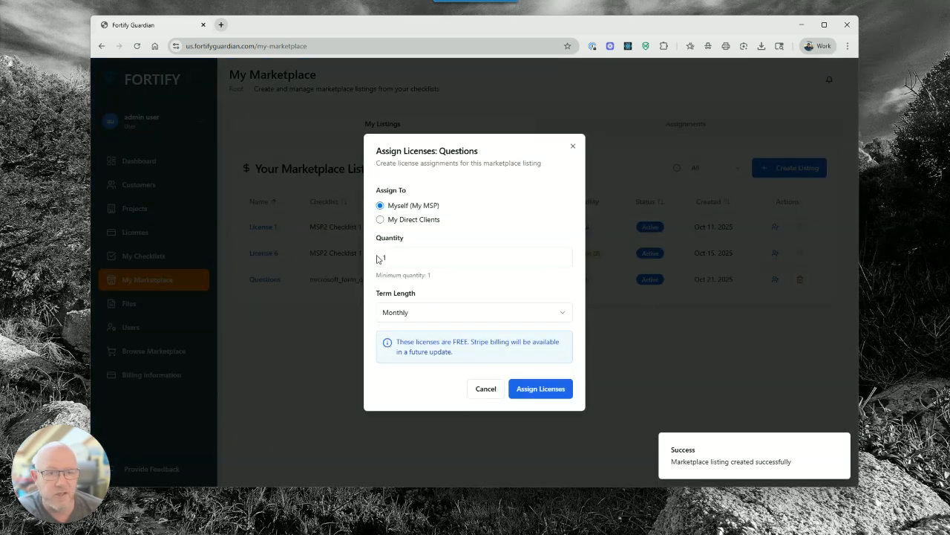
{"action": "left_click", "coordinate": [412, 220]}
{"action": "left_click", "coordinate": [418, 239]}
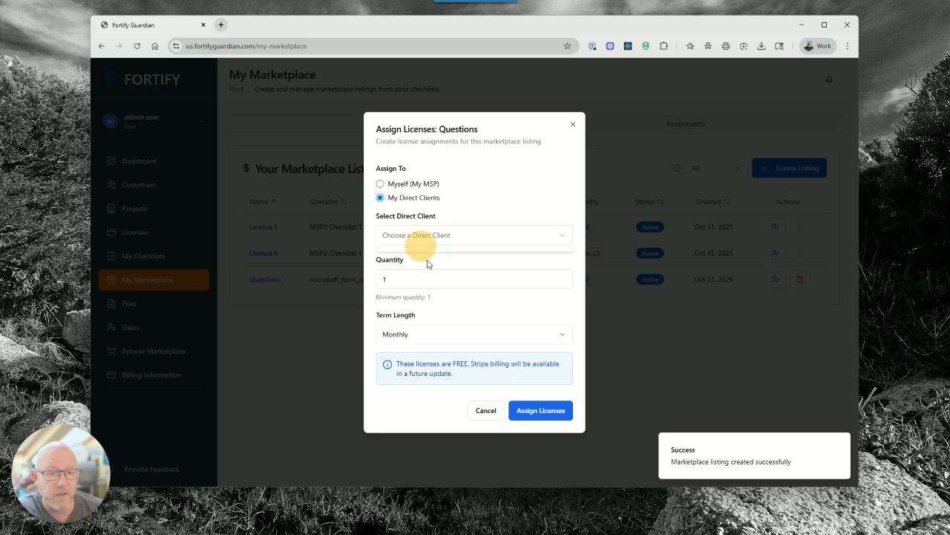
{"action": "left_click", "coordinate": [424, 259]}
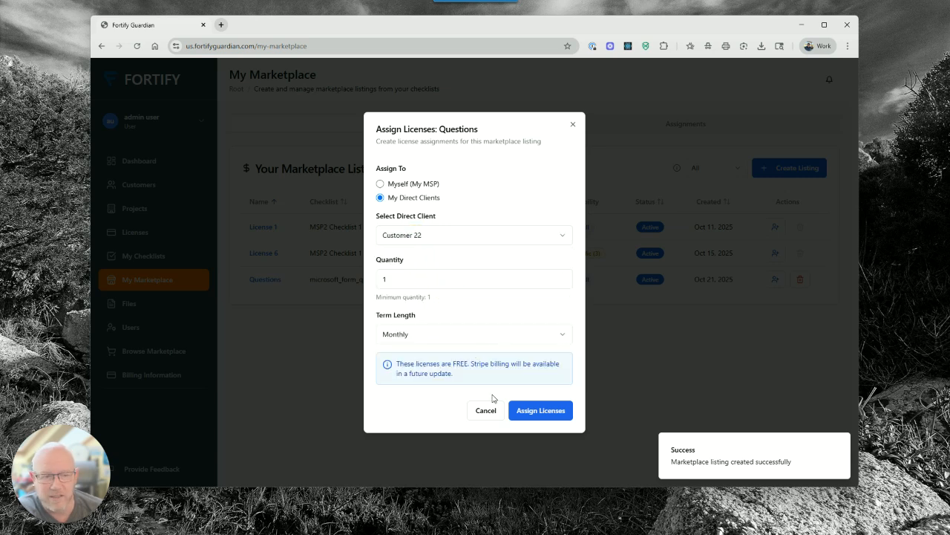
{"action": "left_click", "coordinate": [542, 414]}
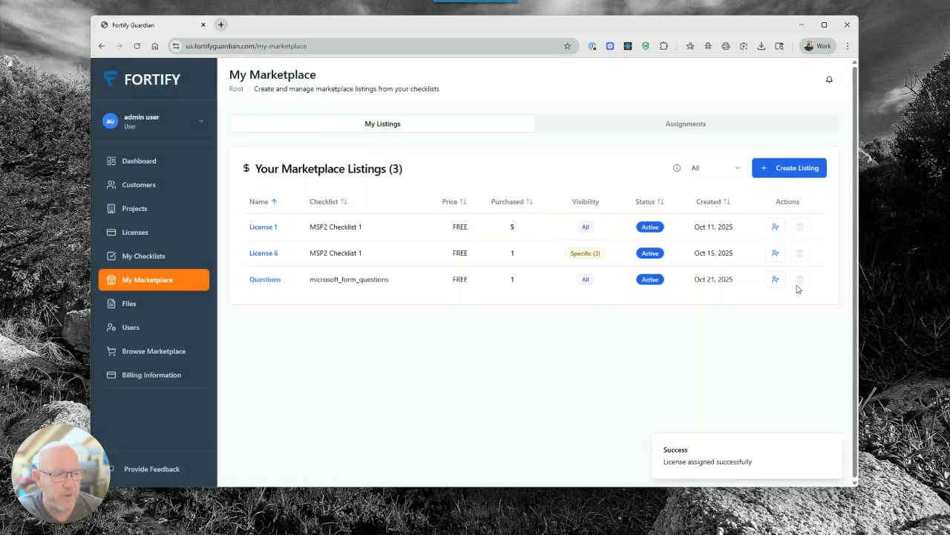
{"action": "left_click", "coordinate": [652, 129]}
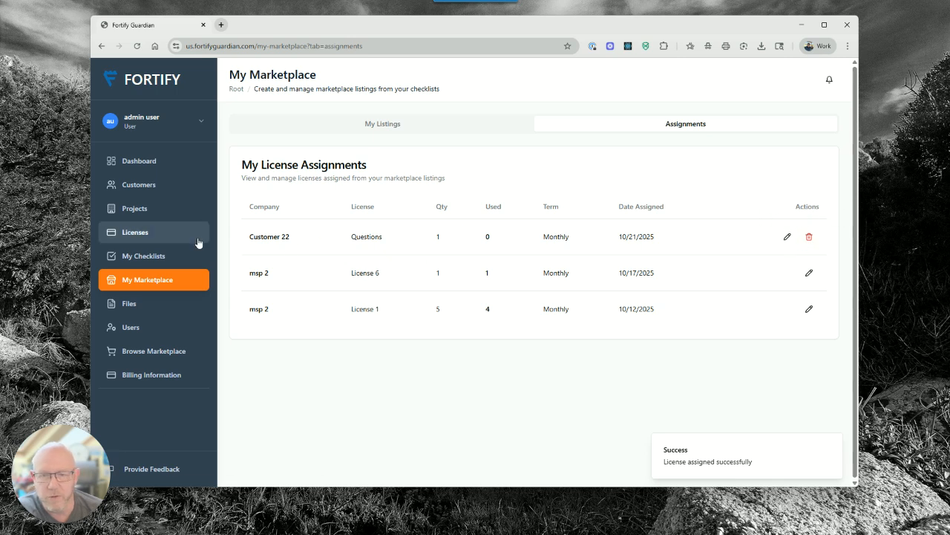
Check Customer 22's active licenses, then open its Projects list and Add Project
{"action": "left_click", "coordinate": [182, 186]}
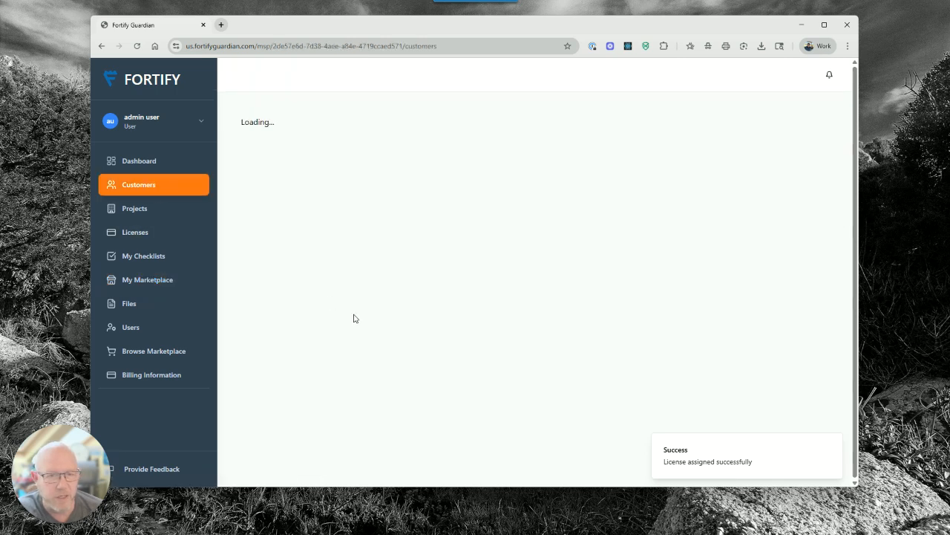
{"action": "left_click", "coordinate": [261, 243]}
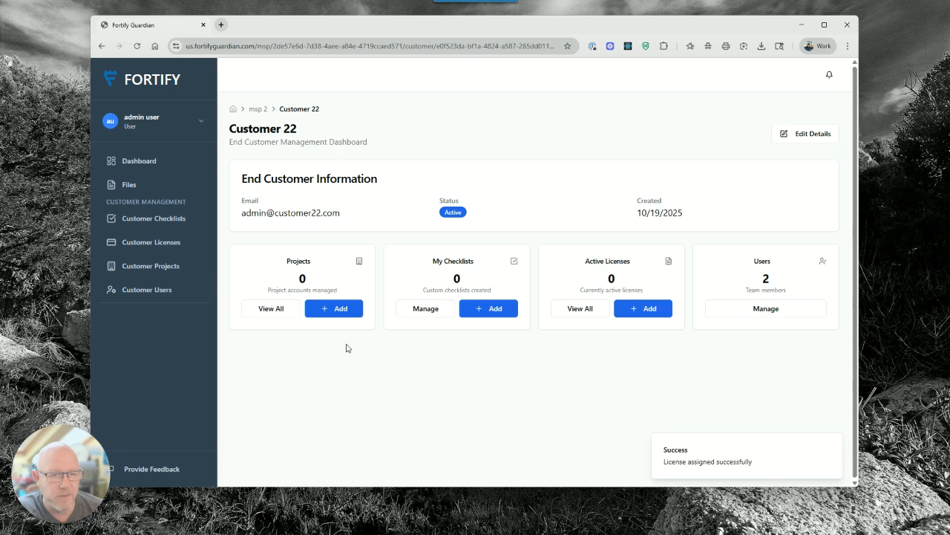
{"action": "left_click", "coordinate": [599, 276]}
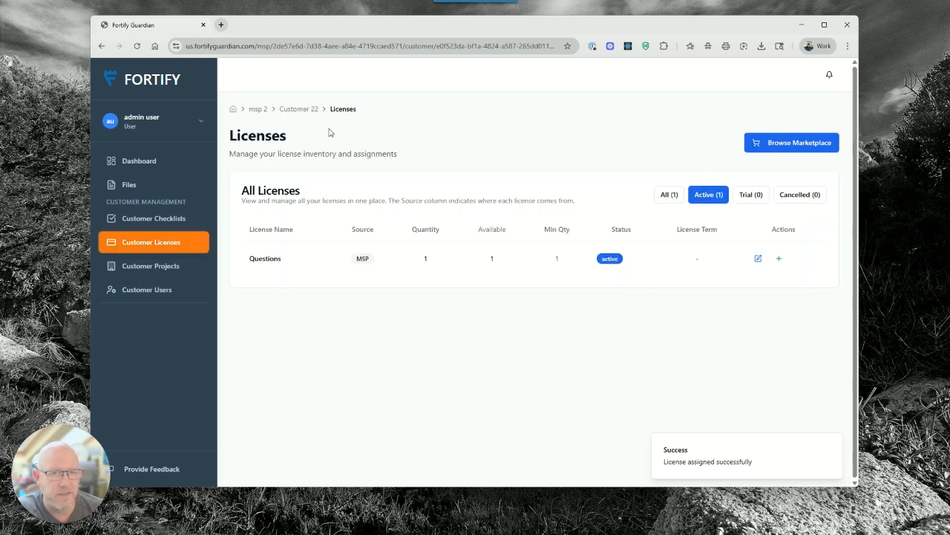
{"action": "left_click", "coordinate": [297, 108]}
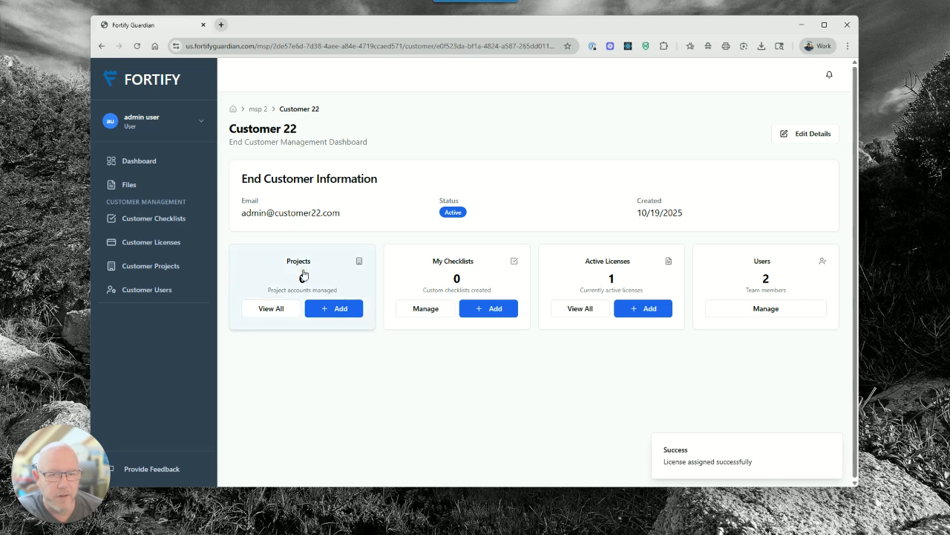
{"action": "left_click", "coordinate": [303, 276]}
{"action": "left_click", "coordinate": [810, 137]}
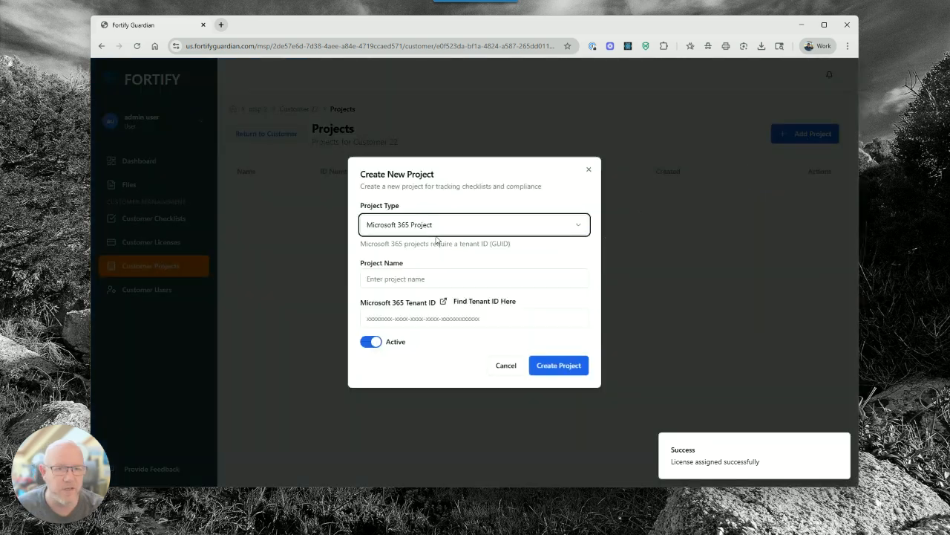
Create a Standard Project named Questions for Customer 22
{"action": "left_click", "coordinate": [409, 224]}
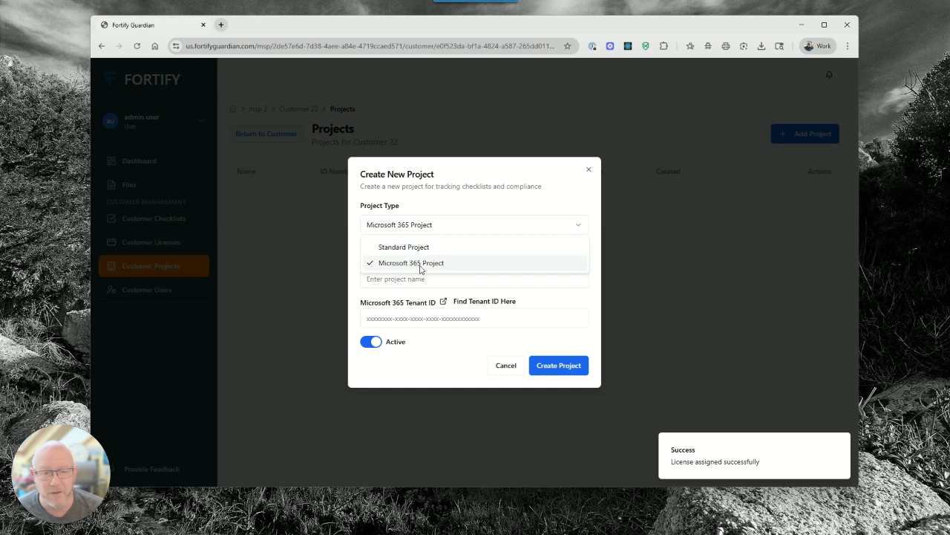
{"action": "left_click", "coordinate": [417, 250]}
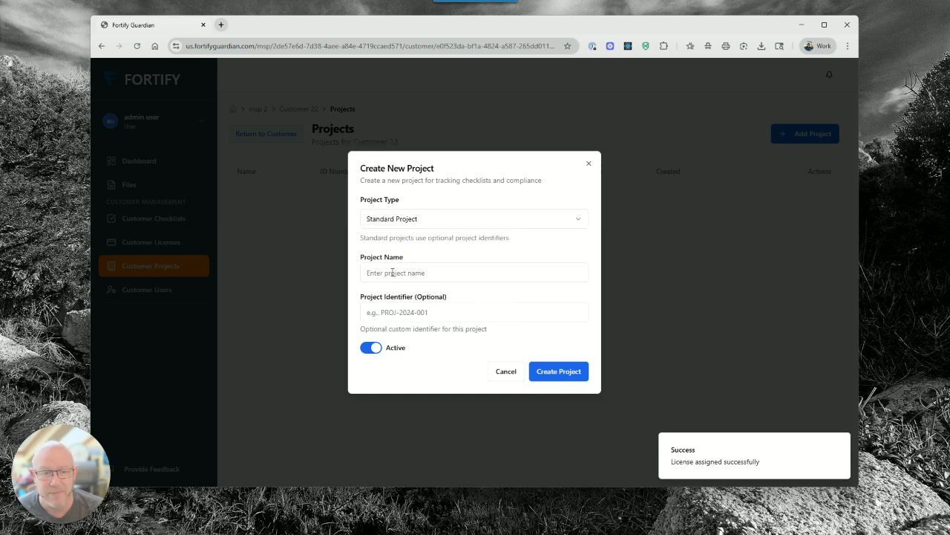
{"action": "left_click", "coordinate": [396, 275]}
{"action": "type", "text": "Questions"}
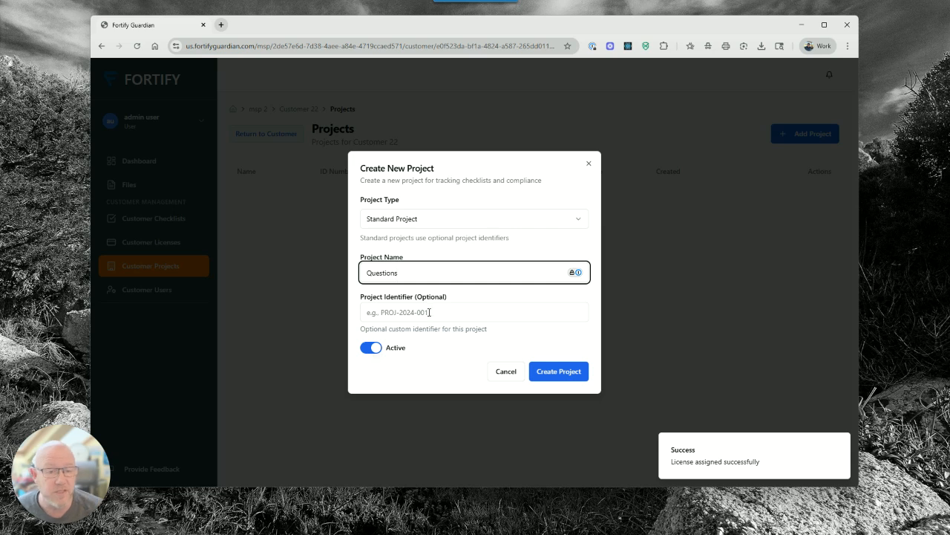
{"action": "left_click", "coordinate": [430, 312]}
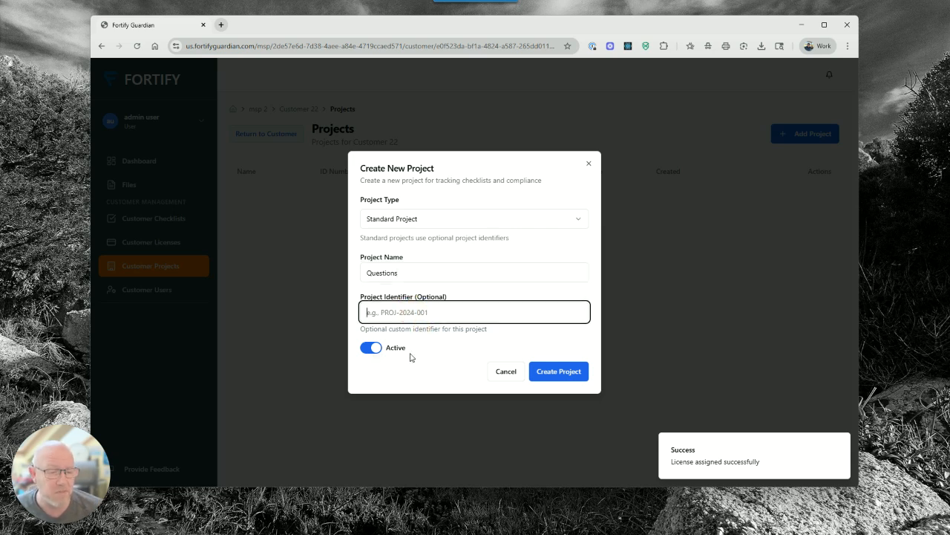
{"action": "left_click", "coordinate": [557, 376]}
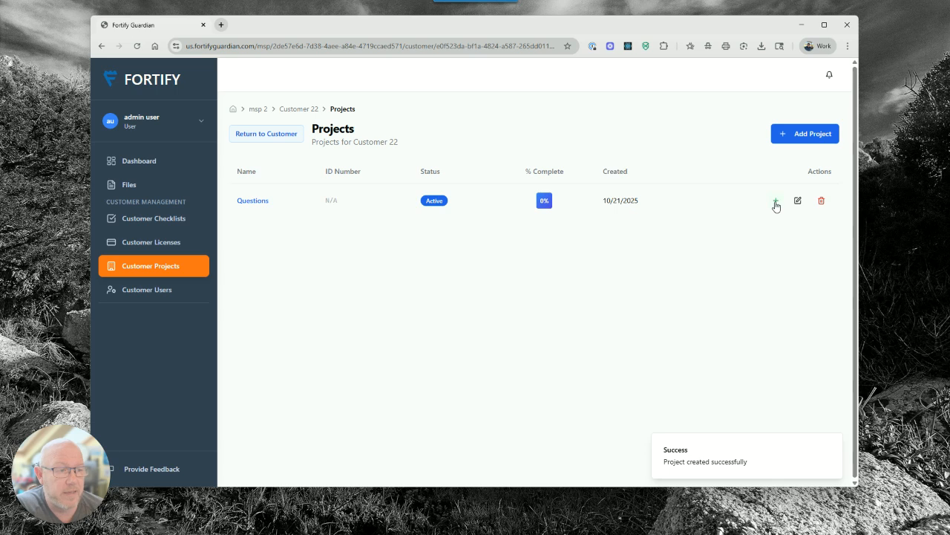
Assign the Questions - Direct Client license to the Questions project
{"action": "left_click", "coordinate": [778, 201]}
{"action": "left_click", "coordinate": [426, 291]}
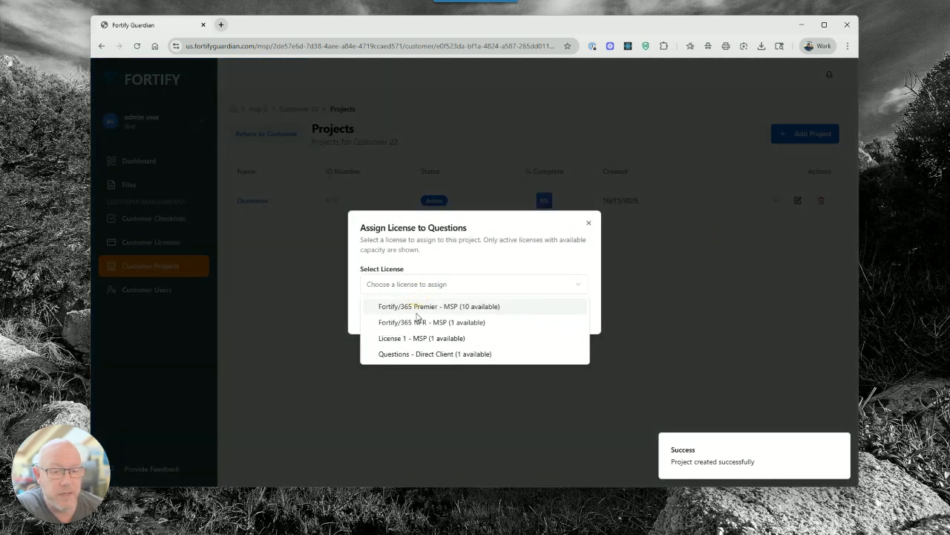
{"action": "left_click", "coordinate": [420, 354]}
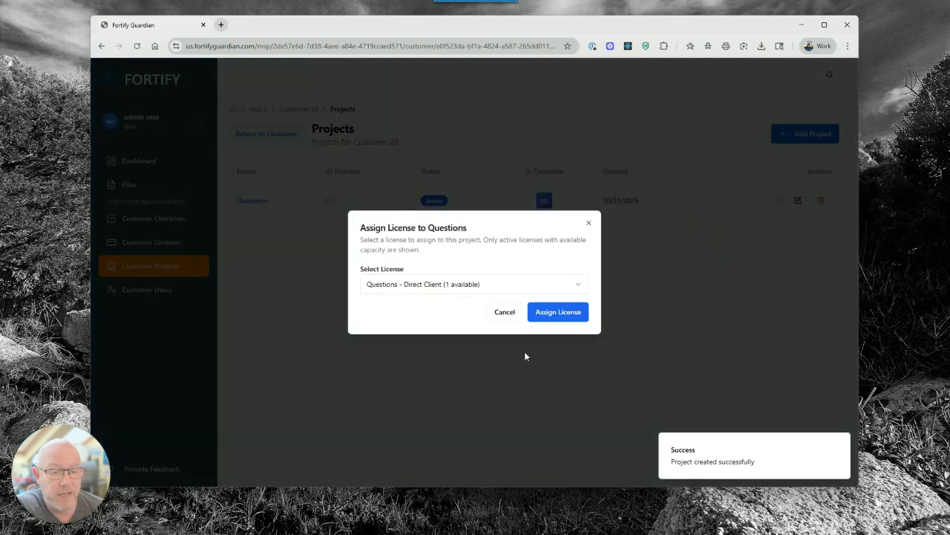
{"action": "left_click", "coordinate": [570, 315]}
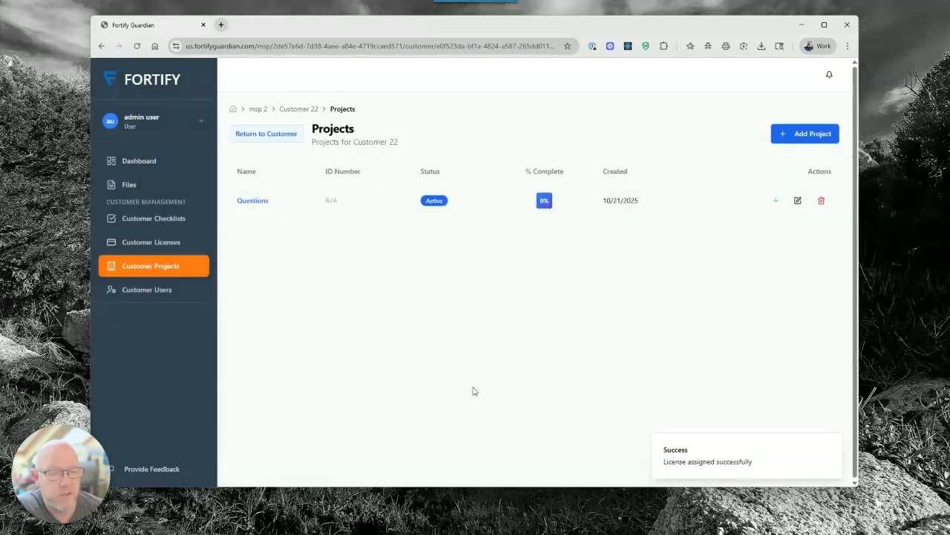
Assign Fortify/365 Premier to the Questions project, then open microsoft_form_questions in the editor
{"action": "left_click", "coordinate": [260, 201]}
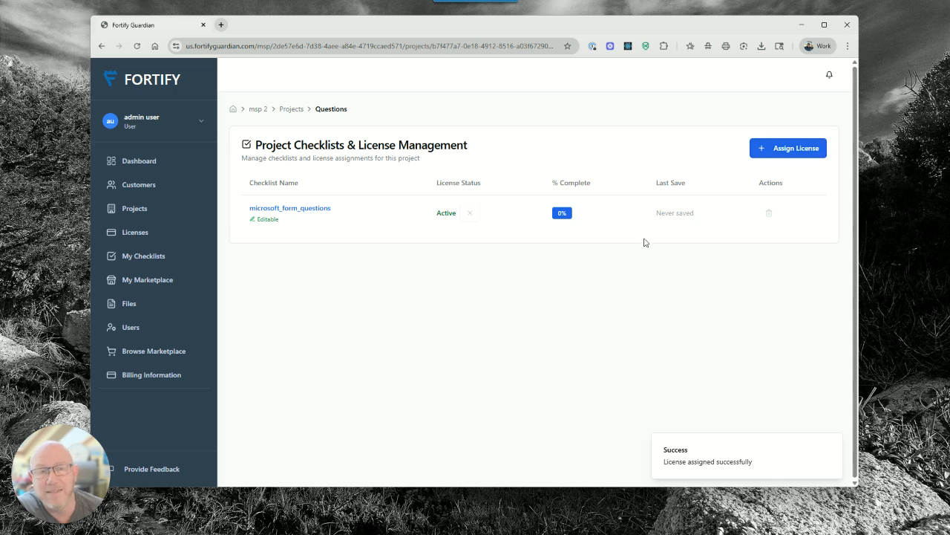
{"action": "left_click", "coordinate": [793, 152]}
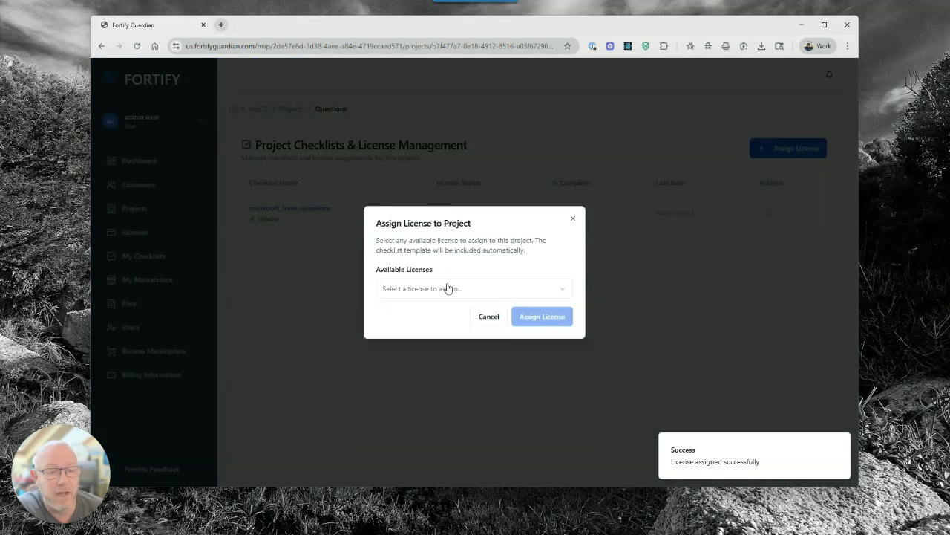
{"action": "left_click", "coordinate": [447, 288]}
{"action": "left_click", "coordinate": [435, 313]}
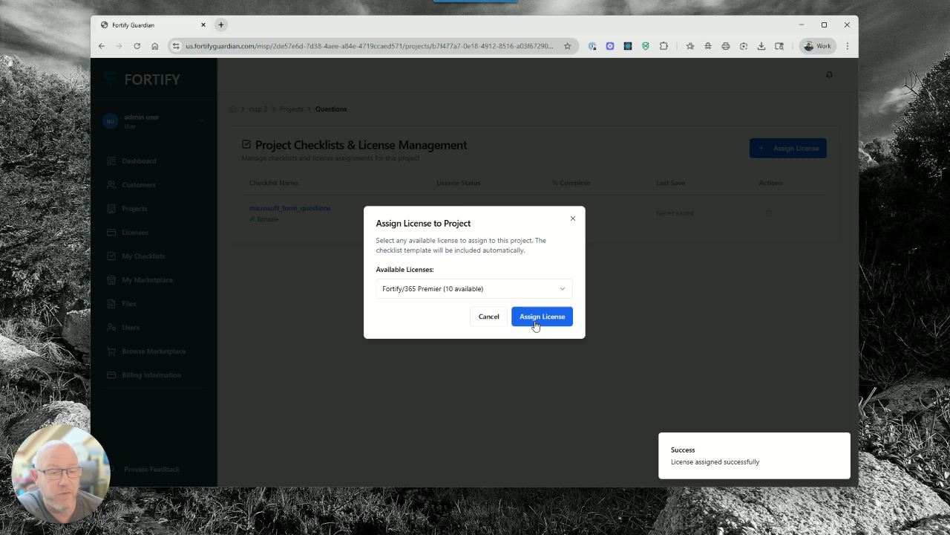
{"action": "left_click", "coordinate": [534, 319]}
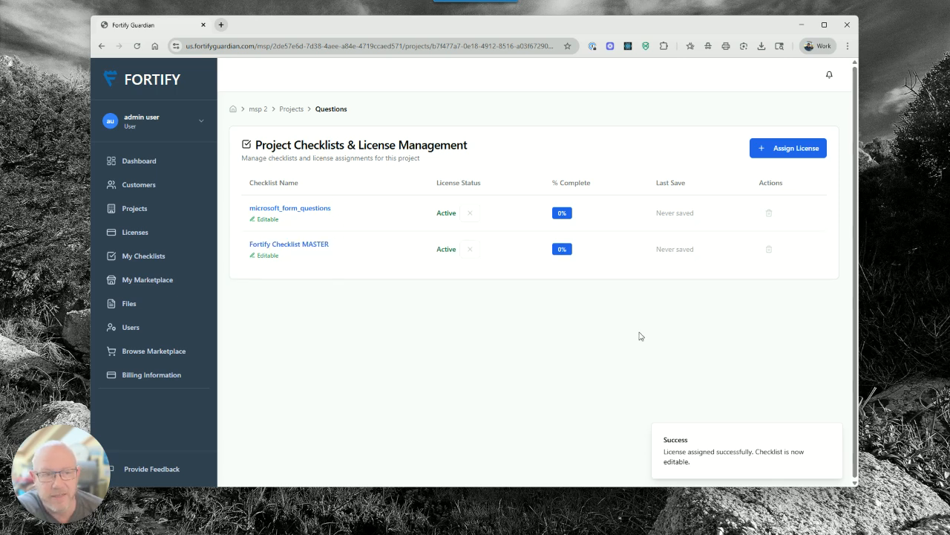
{"action": "left_click", "coordinate": [291, 210]}
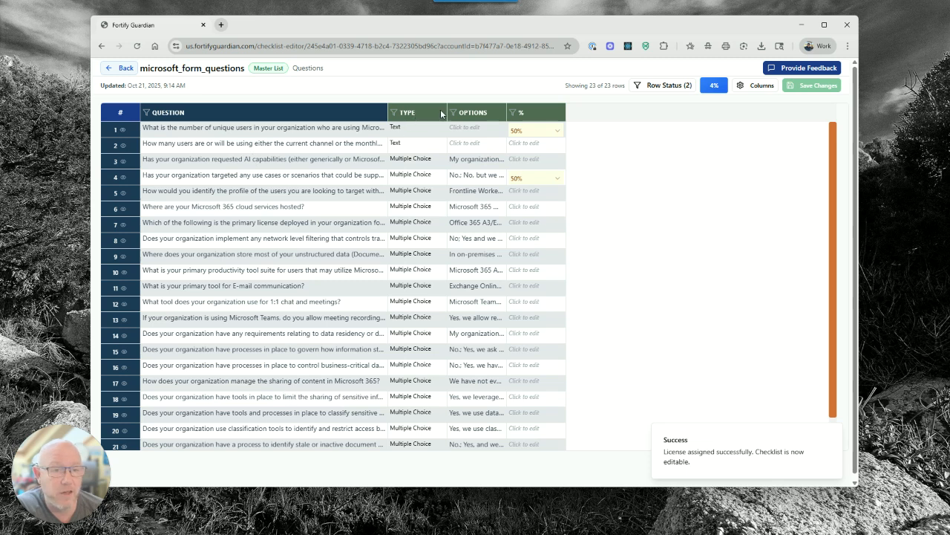
Set the first question's options text to 'hi mom' and save it
{"action": "left_click", "coordinate": [415, 132]}
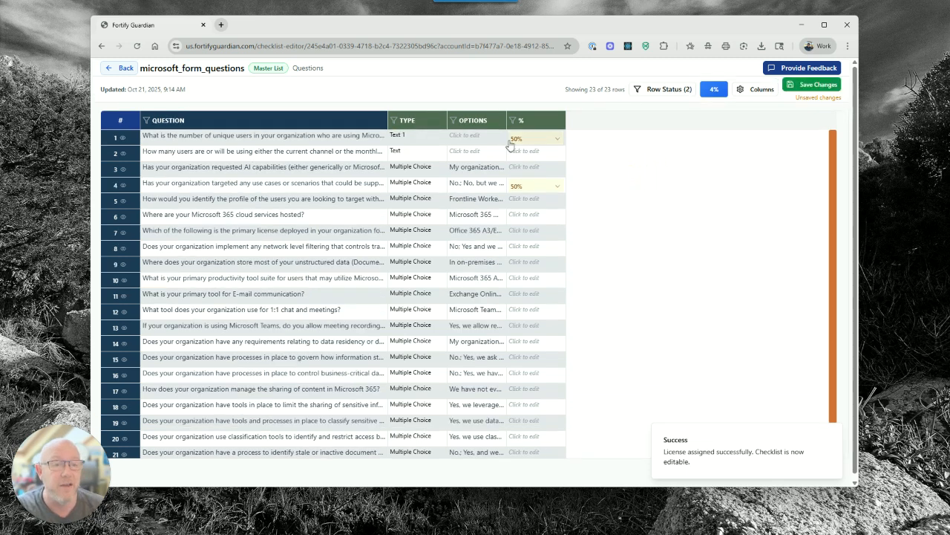
{"action": "left_click", "coordinate": [475, 138]}
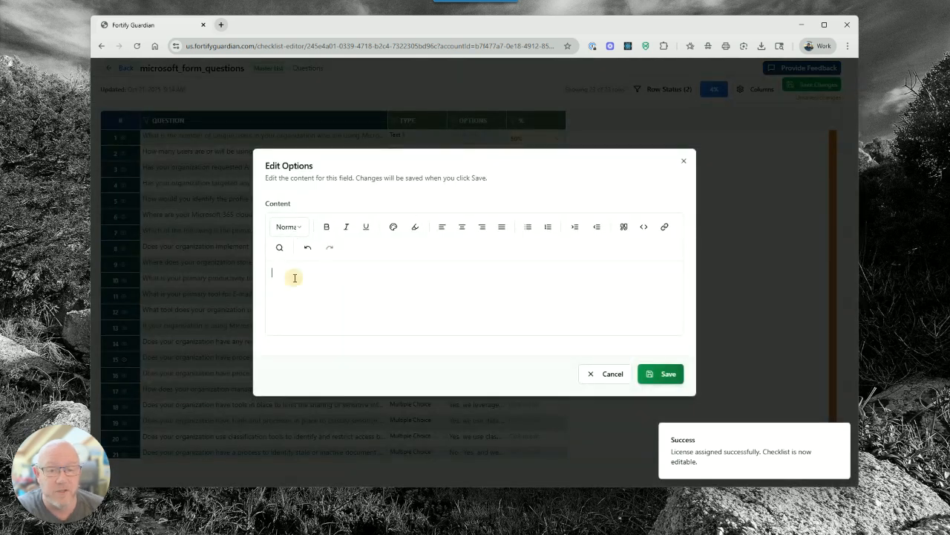
{"action": "type", "text": "hi mom"}
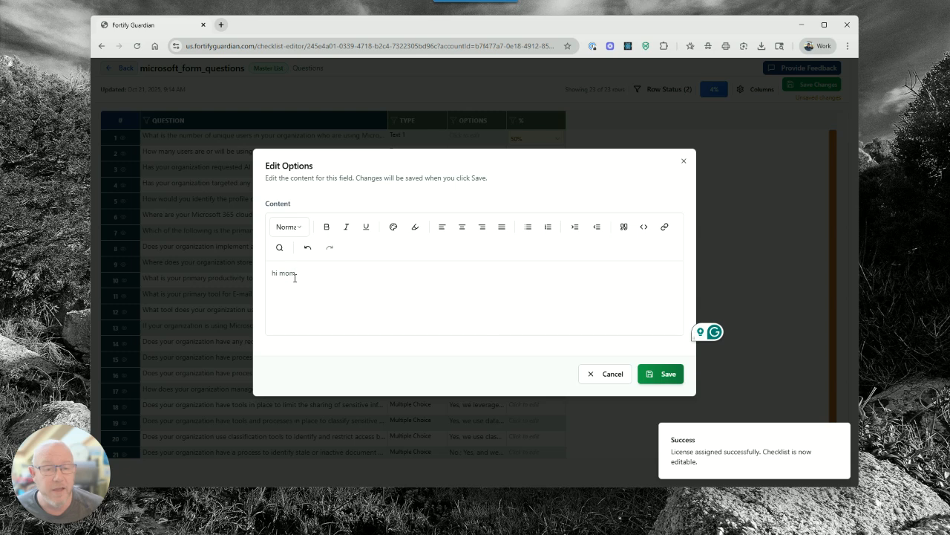
{"action": "left_click", "coordinate": [655, 374]}
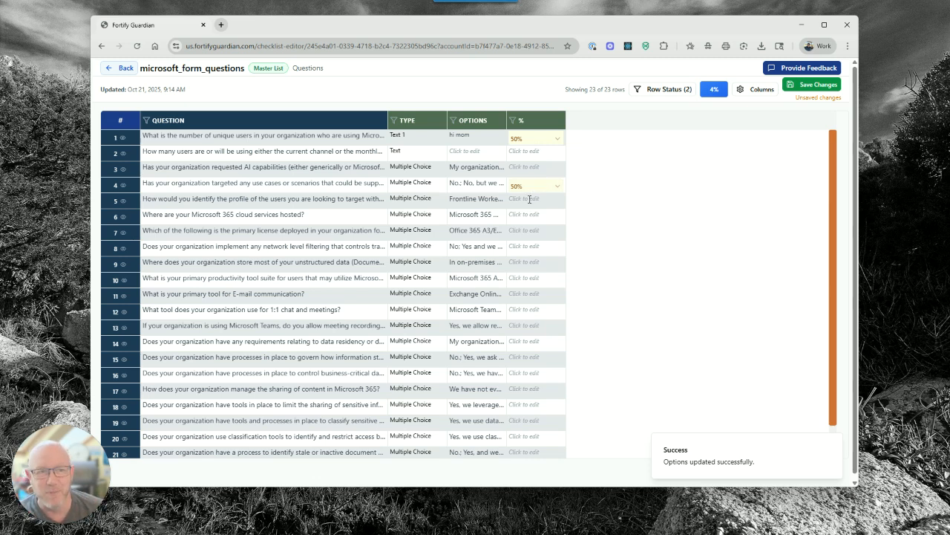
Mark rows 5 and 12 as 50%, give row 11 a new status, and save the checklist
{"action": "left_click", "coordinate": [533, 200]}
{"action": "left_click", "coordinate": [536, 202]}
{"action": "left_click", "coordinate": [533, 267]}
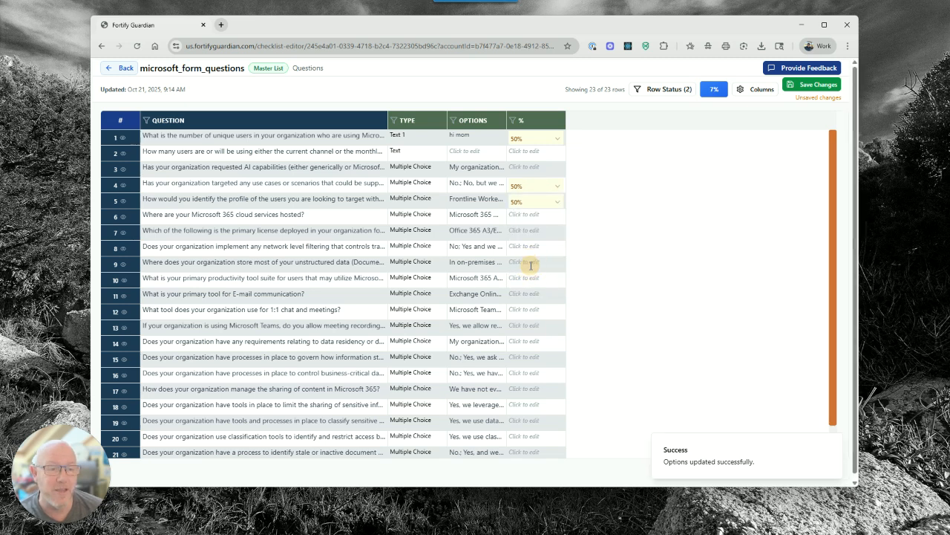
{"action": "left_click", "coordinate": [534, 297]}
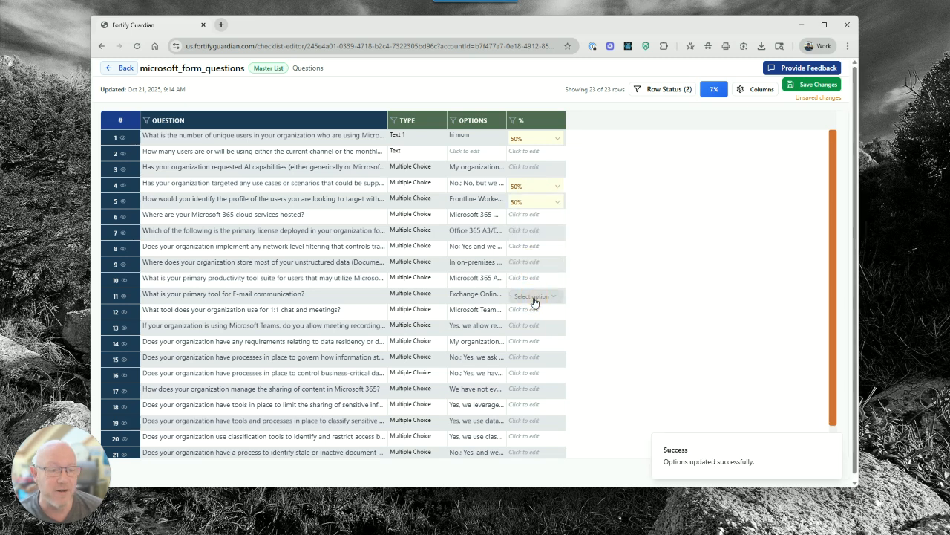
{"action": "left_click", "coordinate": [536, 299]}
{"action": "left_click", "coordinate": [539, 355]}
{"action": "left_click", "coordinate": [533, 311]}
{"action": "left_click", "coordinate": [536, 313]}
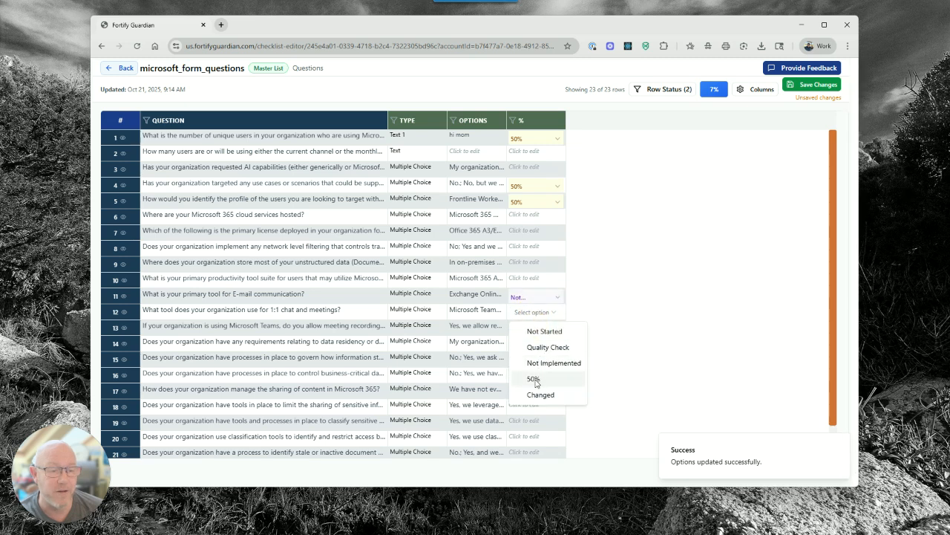
{"action": "left_click", "coordinate": [536, 380]}
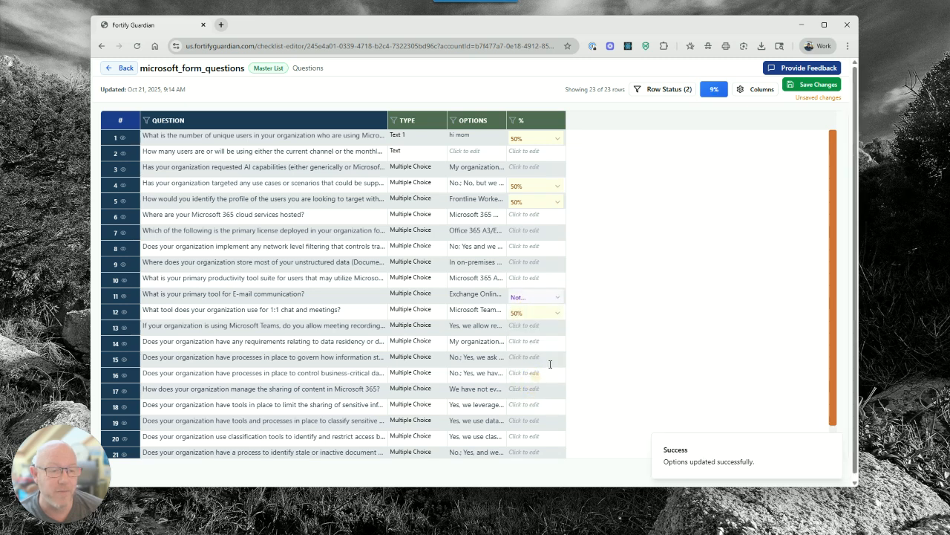
{"action": "left_click", "coordinate": [800, 90]}
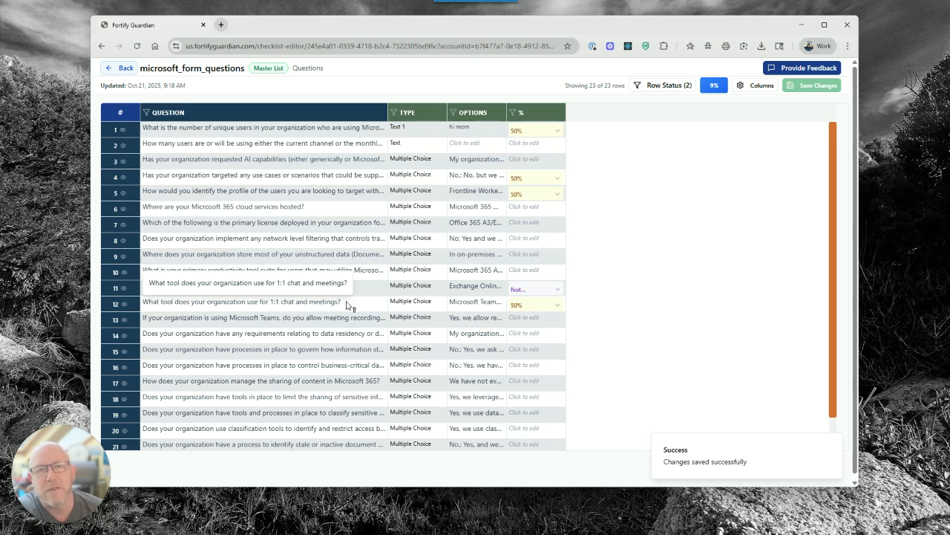
Open the Submit Feedback dialog with Feedback Type set to Bug Report, ready to write
{"action": "left_click", "coordinate": [803, 67]}
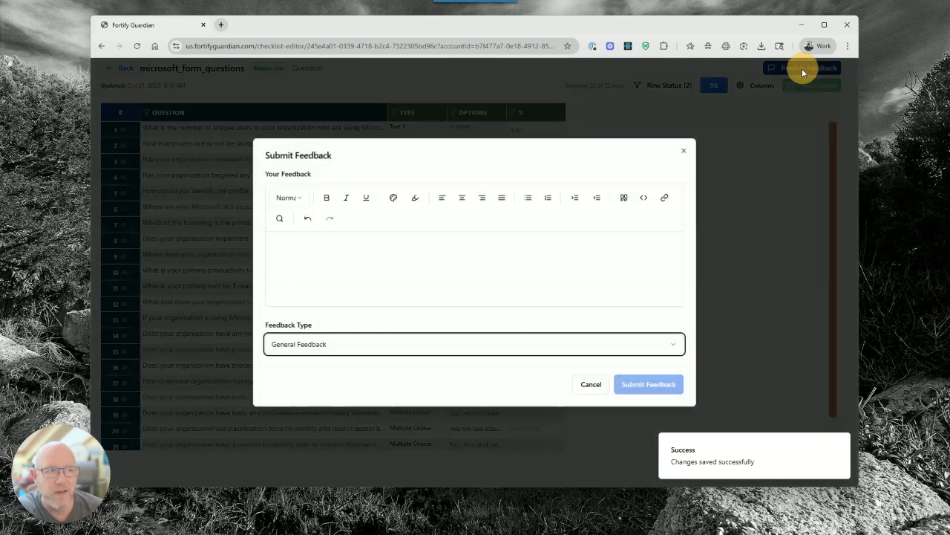
{"action": "left_click", "coordinate": [339, 260]}
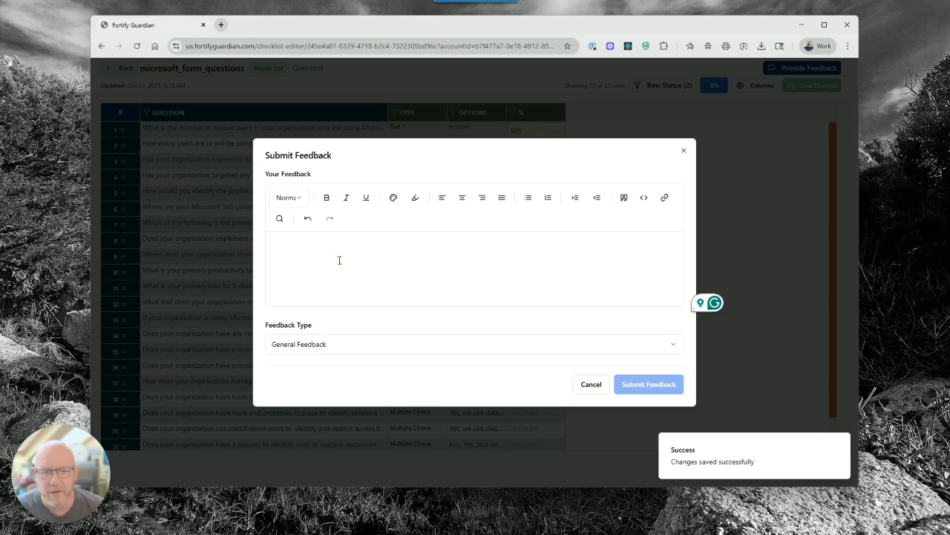
{"action": "left_click", "coordinate": [307, 344]}
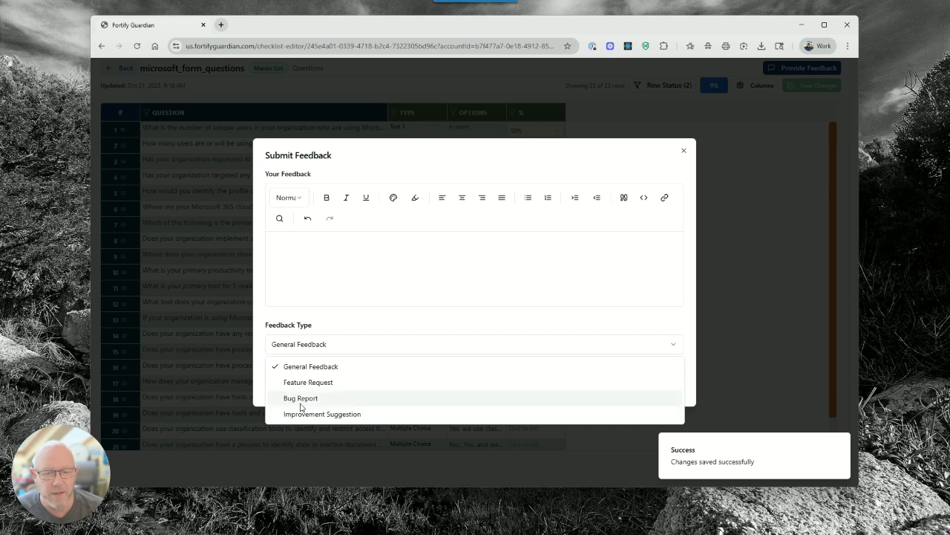
{"action": "left_click", "coordinate": [300, 398]}
{"action": "left_click", "coordinate": [329, 257]}
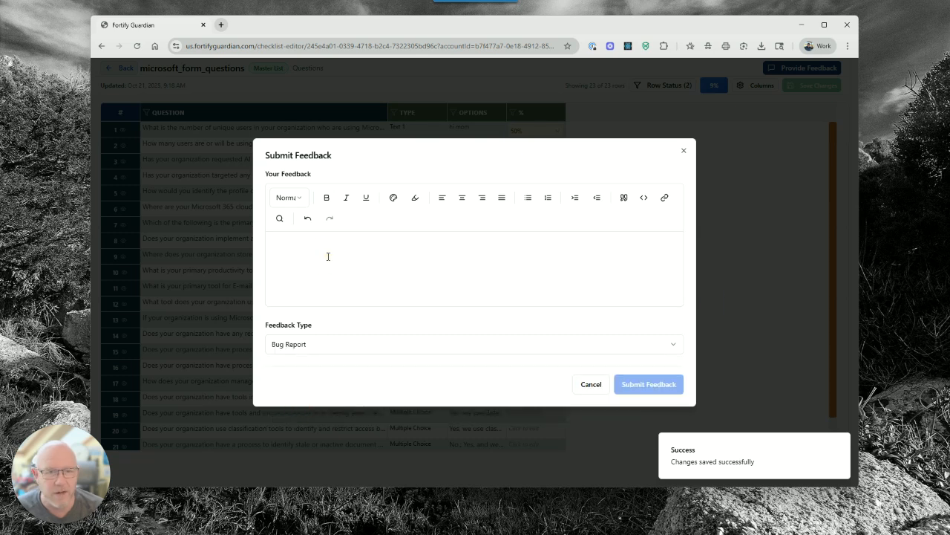